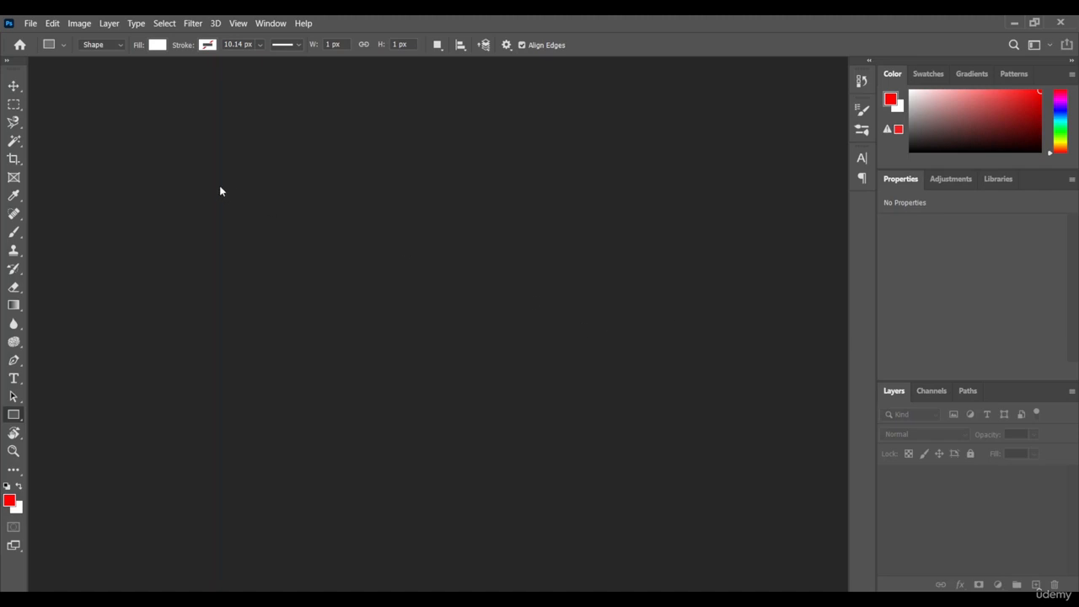
Step: Create a new 1920 x 1080 px document at 72 pixels/inch in RGB Color with white background contents
left_click(32, 25)
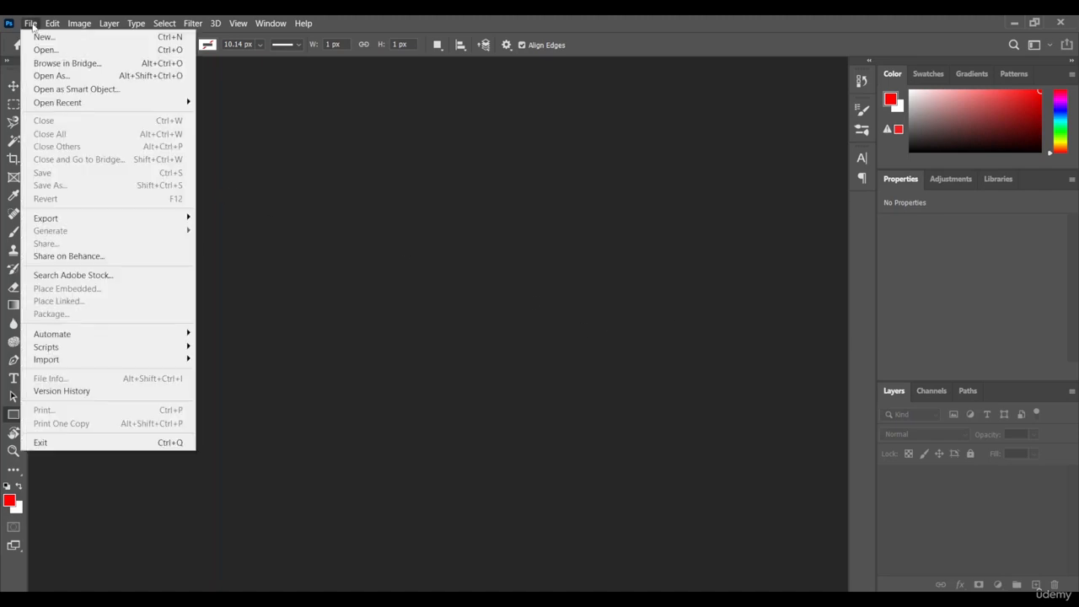
left_click(117, 46)
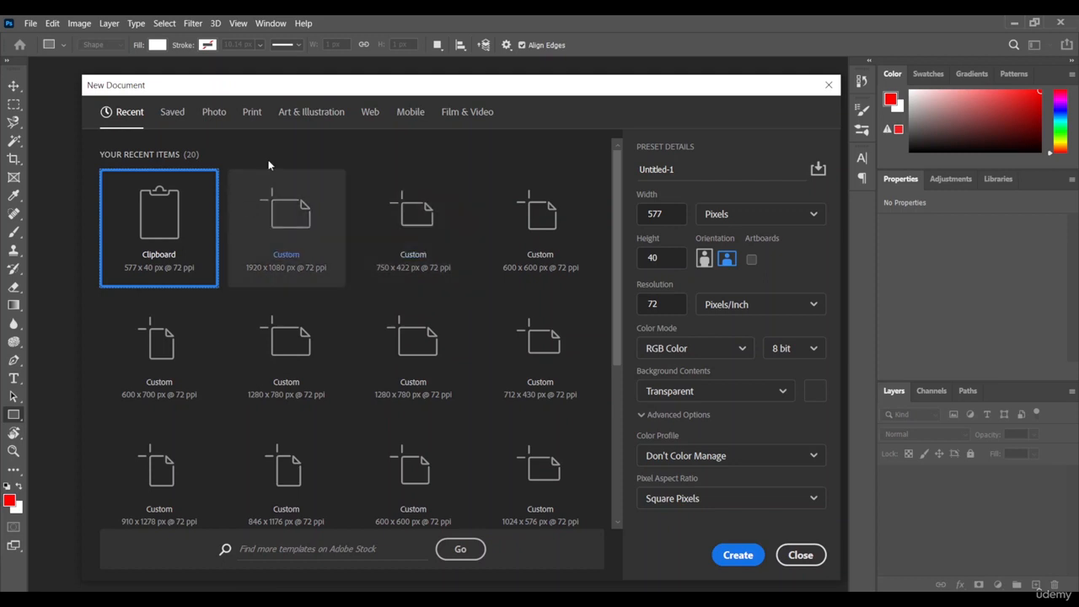
left_click(293, 220)
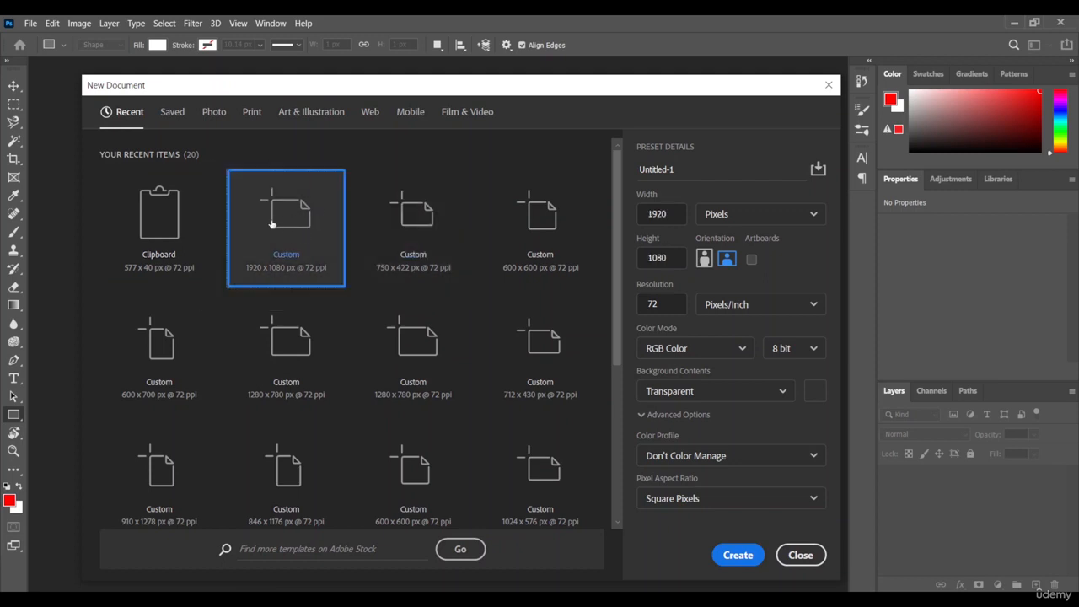
left_click(683, 397)
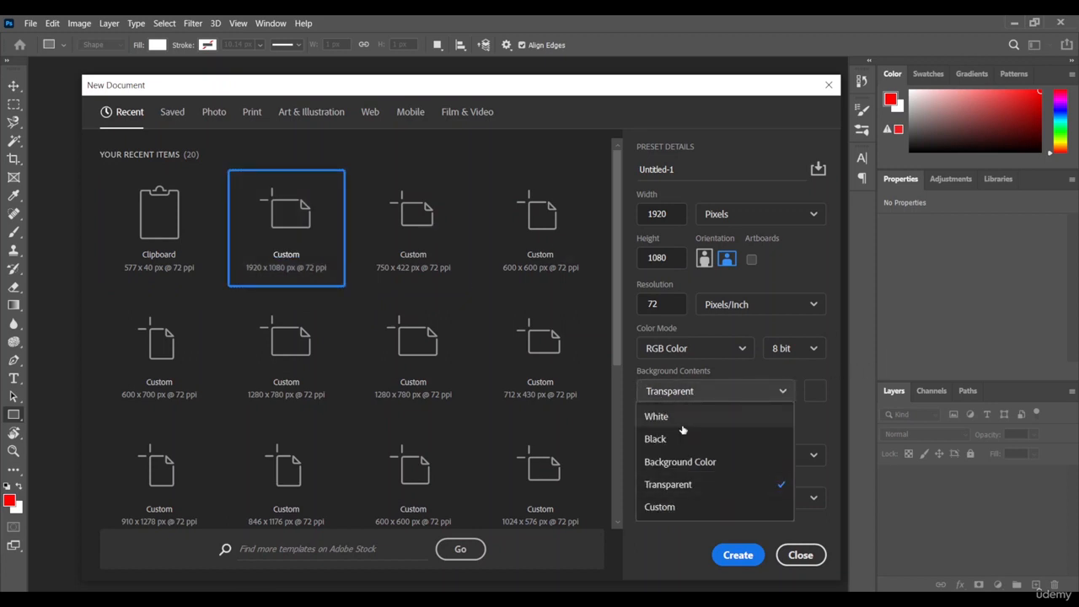
left_click(682, 424)
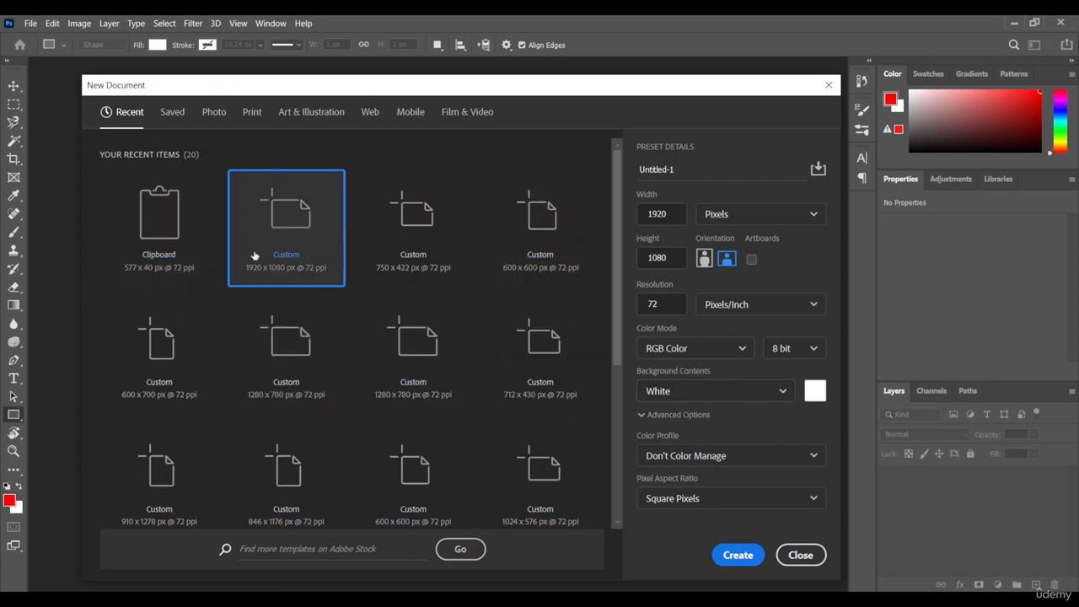
left_click(738, 555)
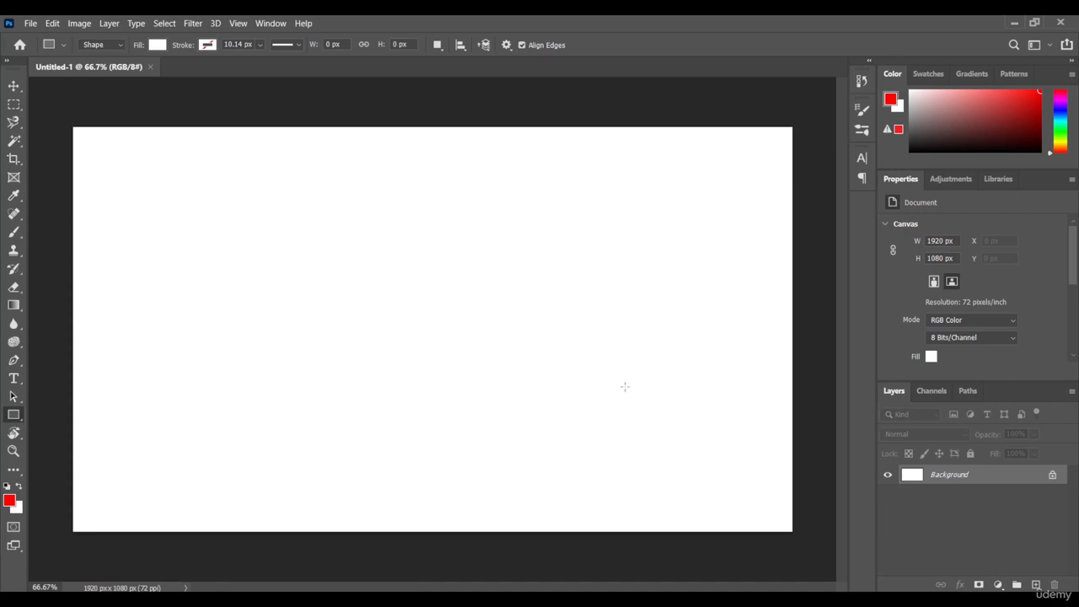
Step: Add the horizontal text "Opened-Online" near the middle of the canvas in red (ff0000)
left_click(13, 379)
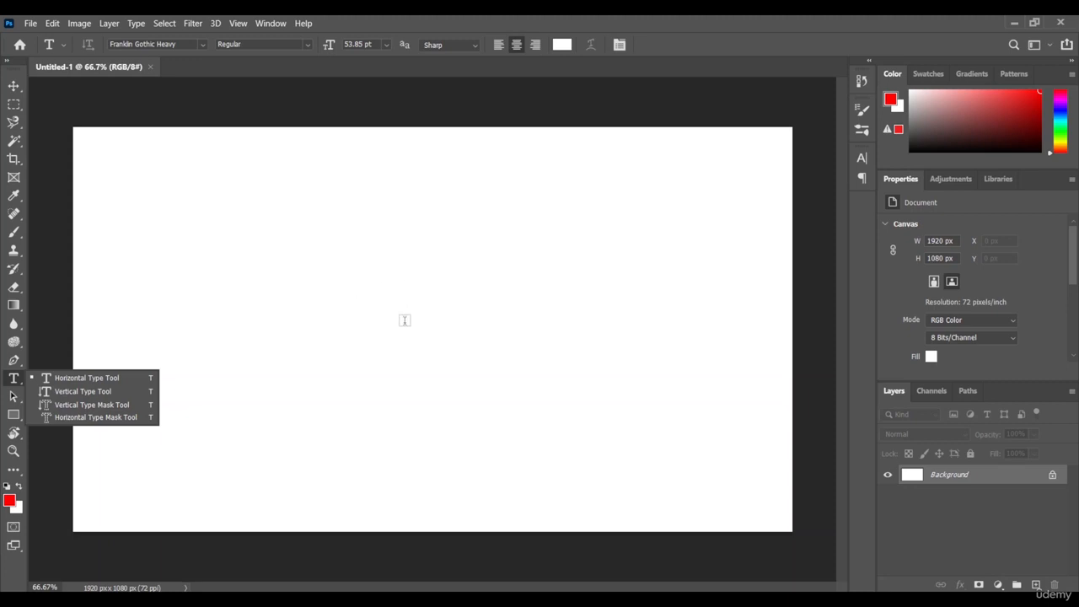
left_click(415, 318)
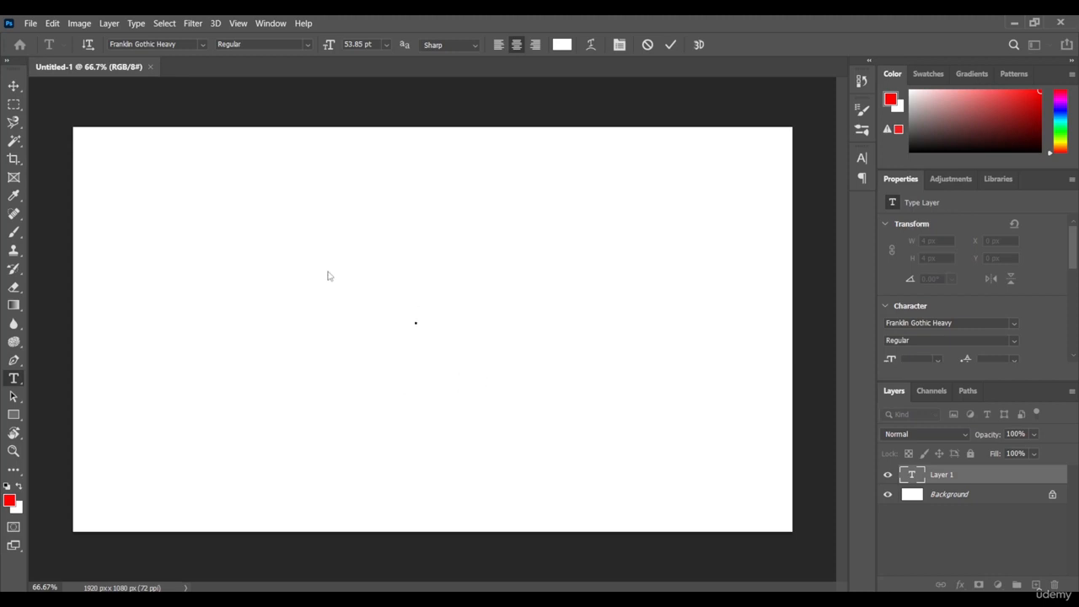
left_click(559, 46)
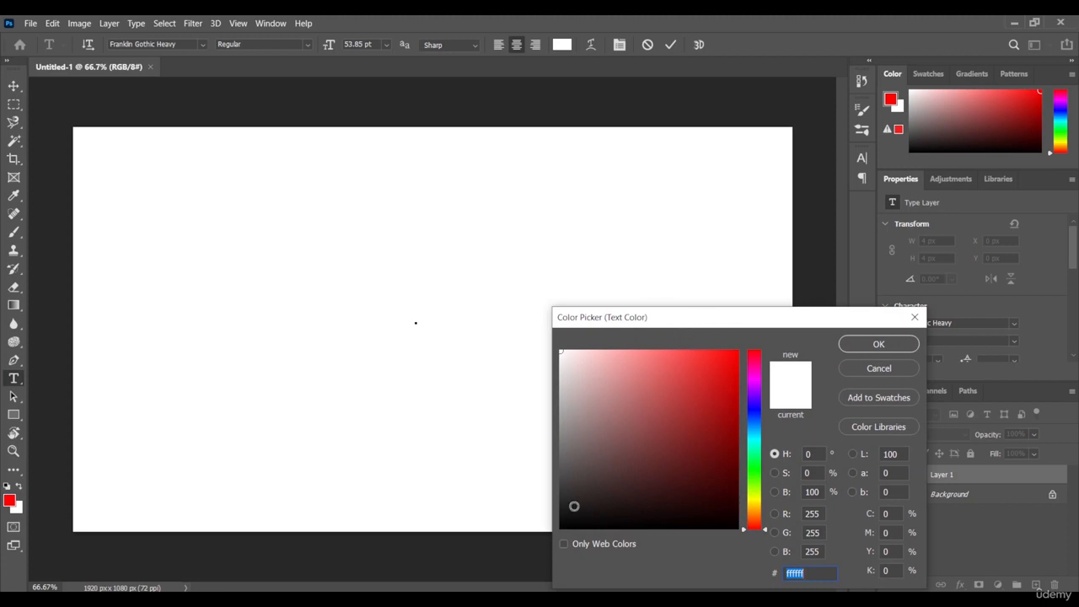
left_click(737, 352)
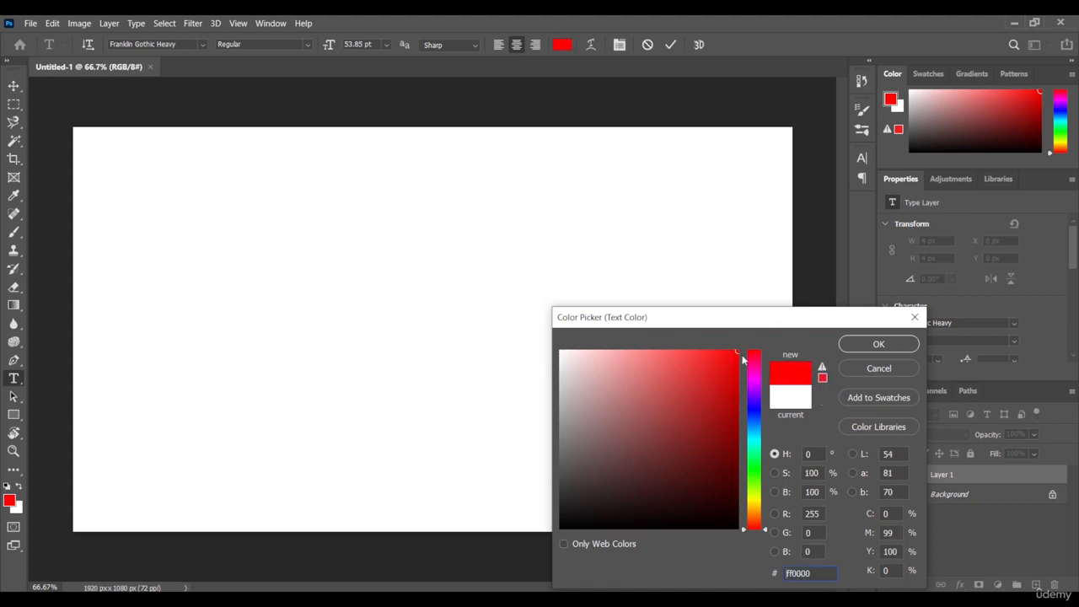
left_click(865, 346)
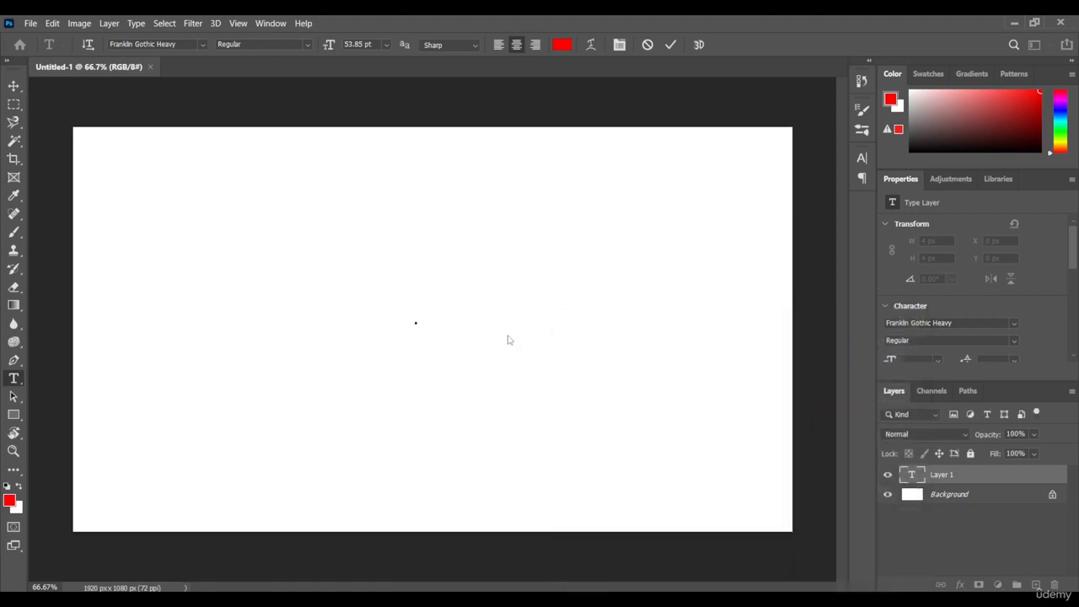
type("0")
type("pen")
type("ed-")
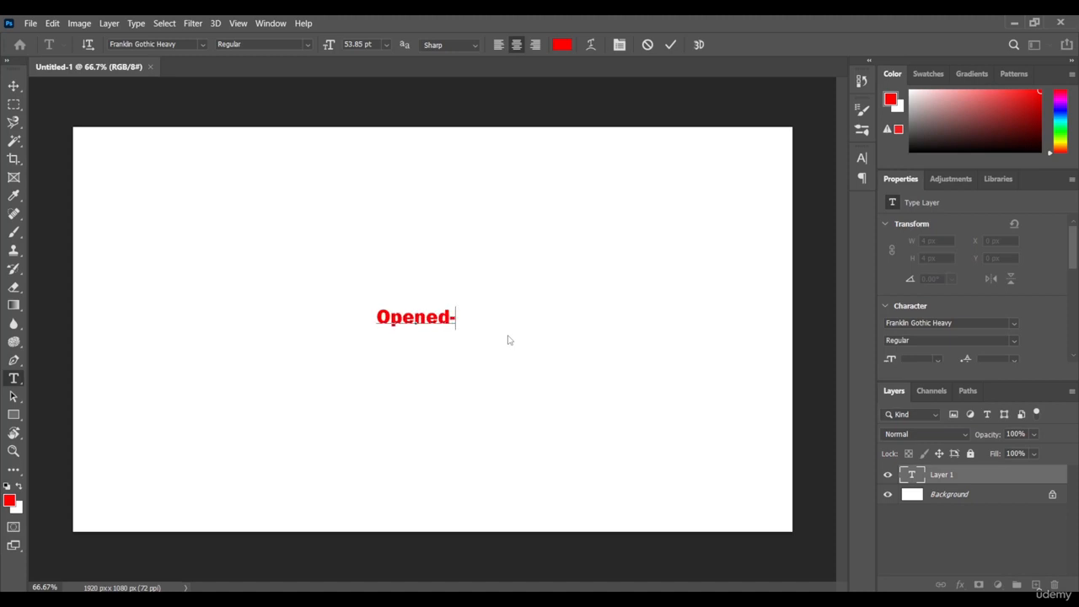
type("Online")
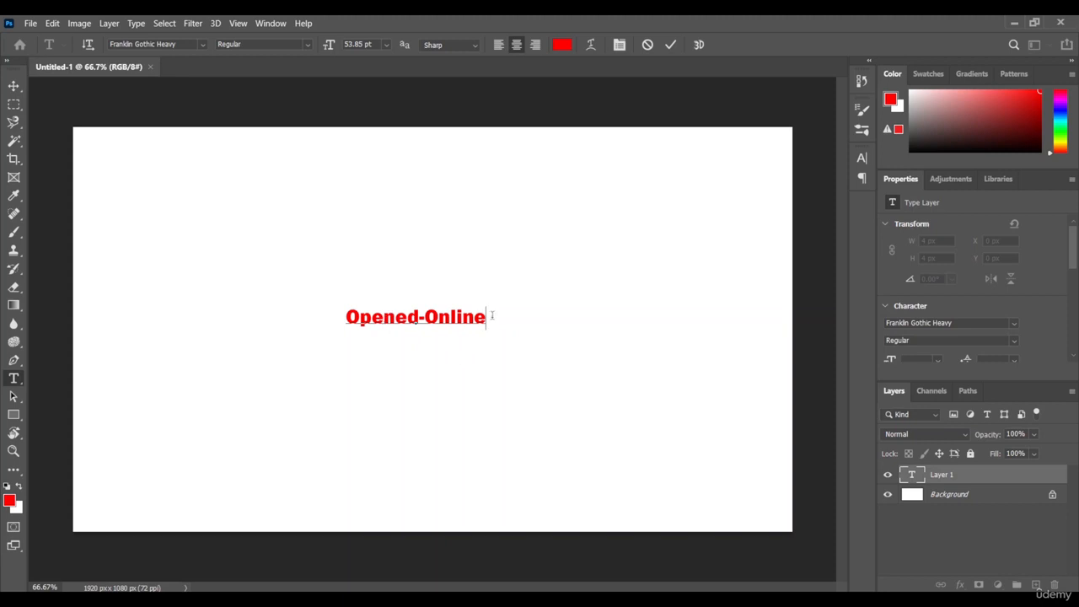
Step: Select the whole "Opened-Online" text and set its font size to 72 pt
left_click_drag(490, 316, 333, 316)
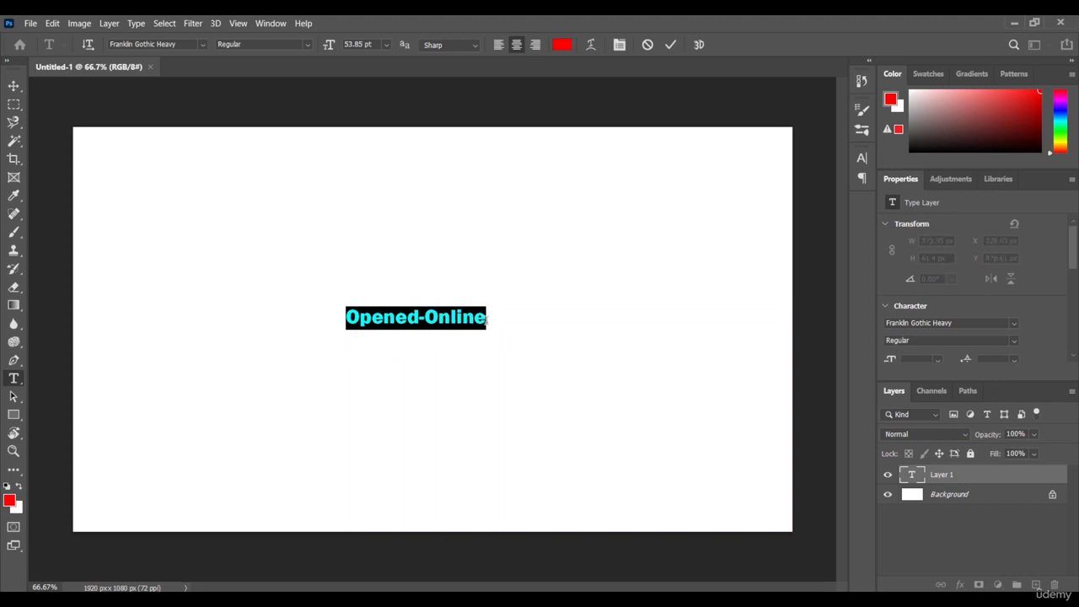
left_click(485, 321)
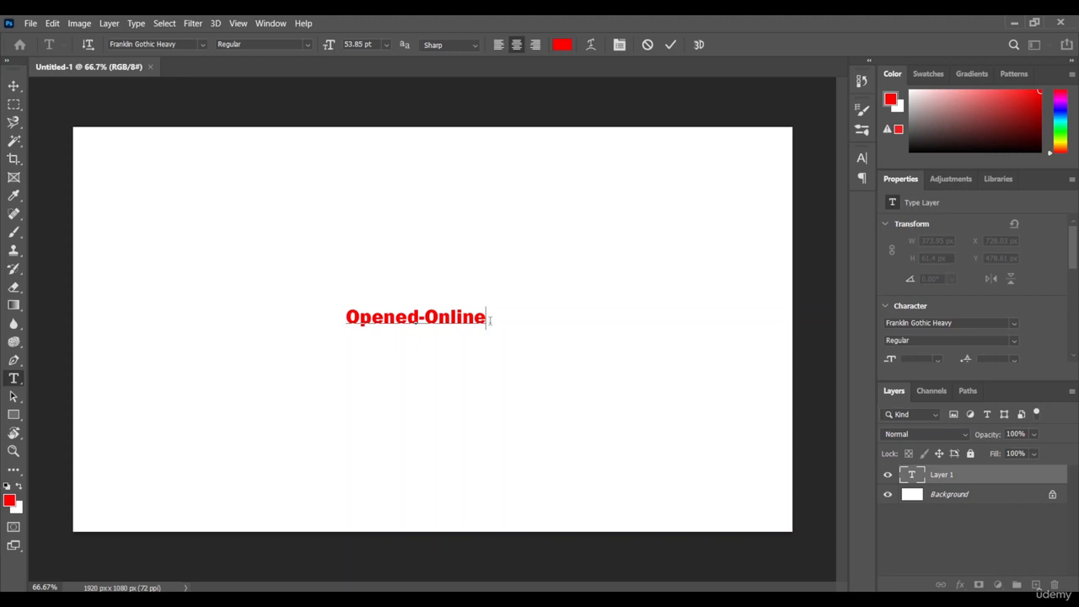
left_click_drag(487, 321, 343, 320)
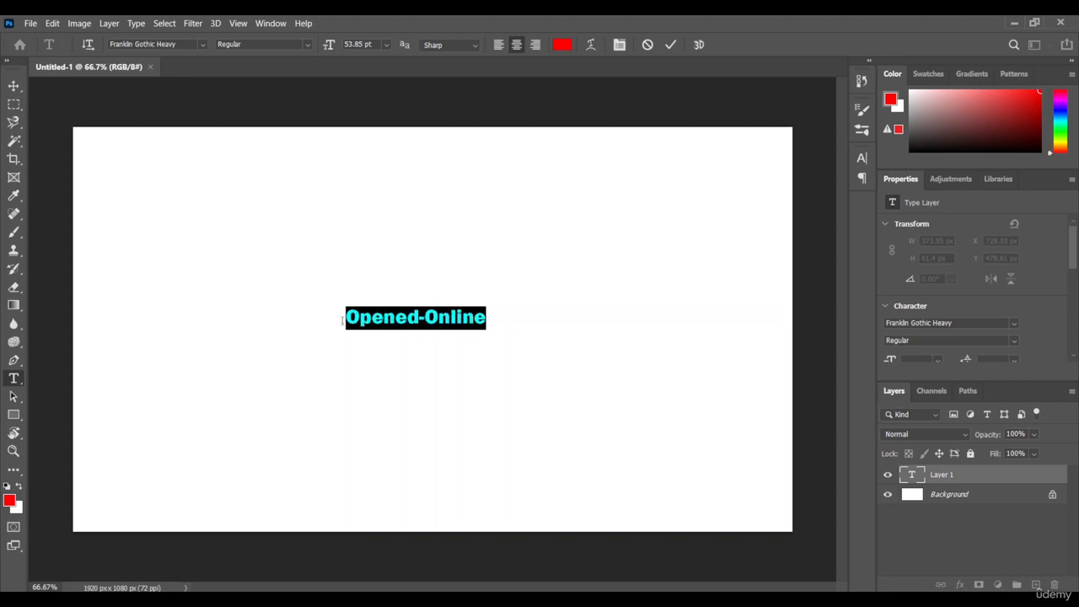
left_click(386, 45)
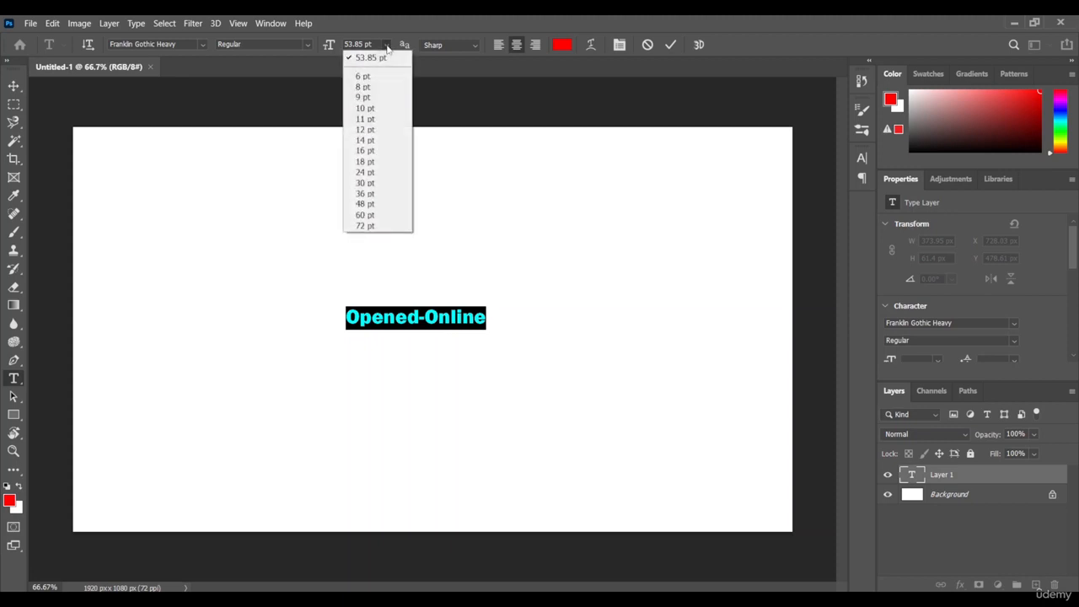
left_click(371, 226)
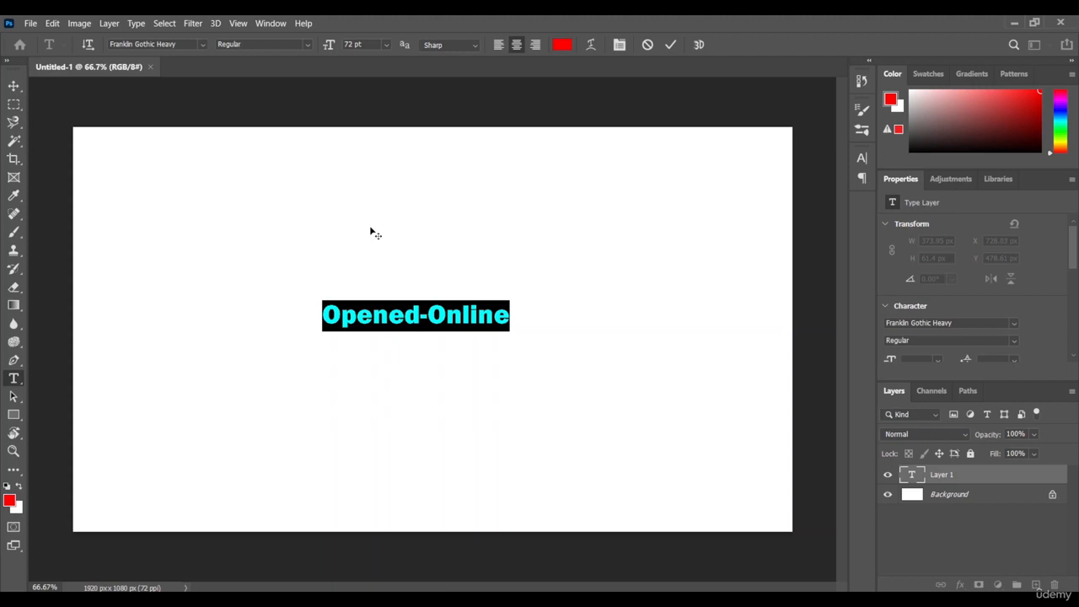
Step: Set the font size of the selected text to 100 pt
left_click(387, 45)
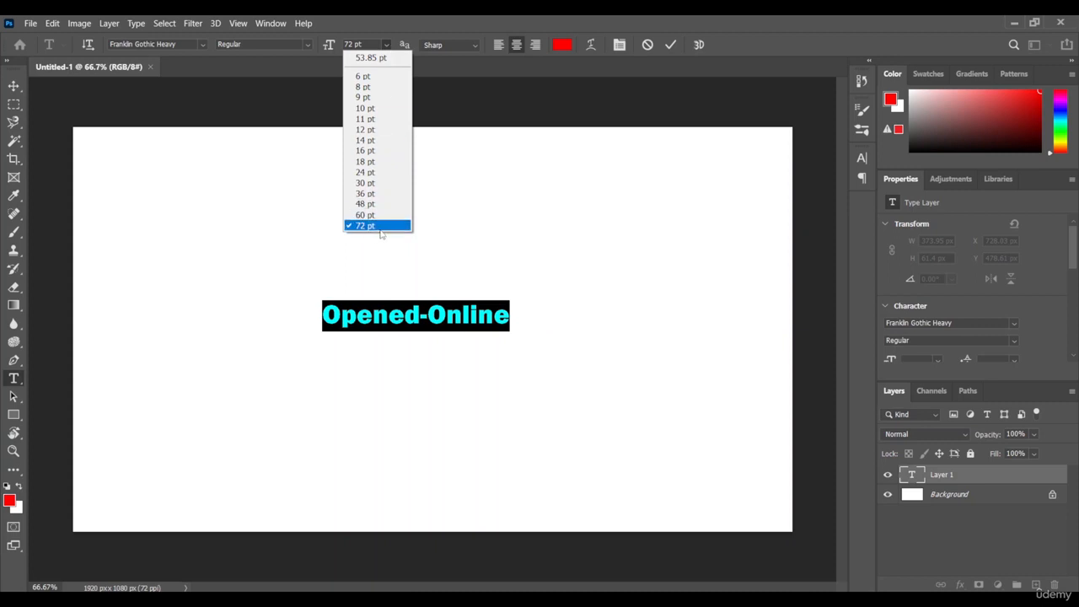
left_click(362, 44)
left_click(332, 44)
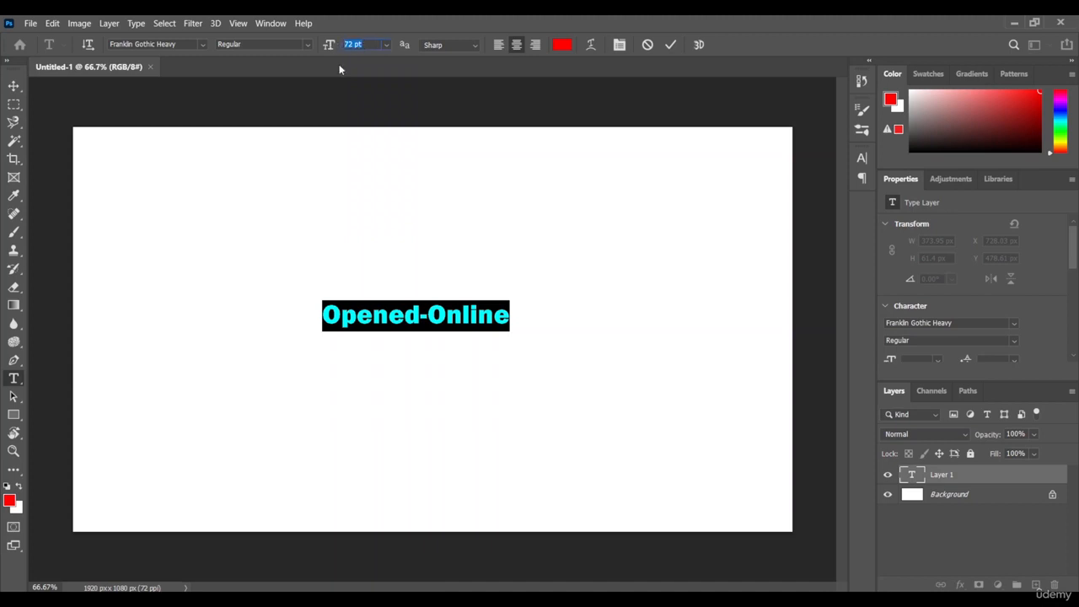
type("100")
key("Return")
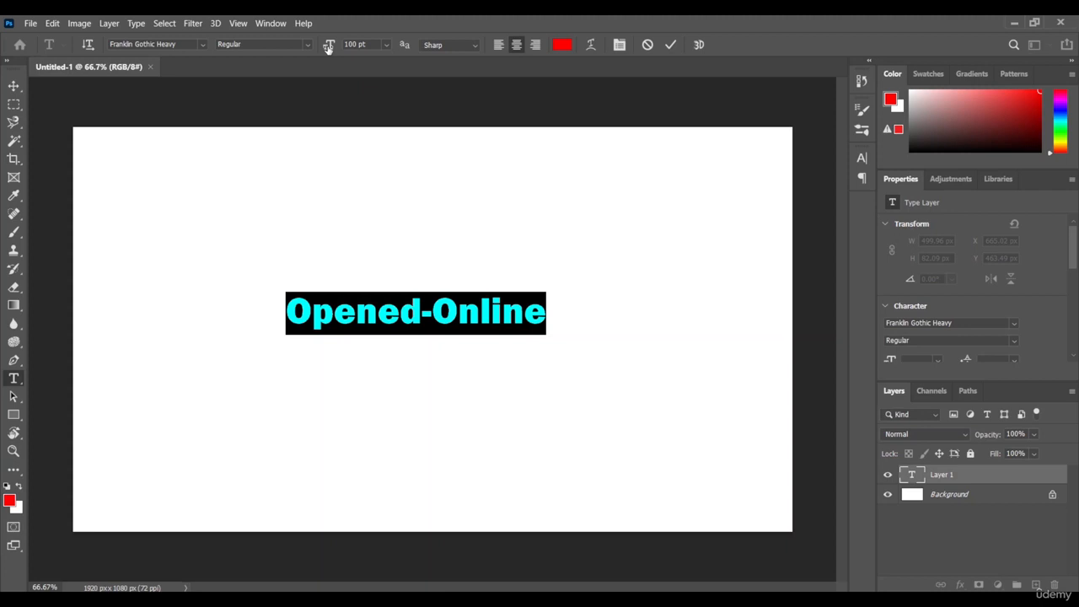
Step: Enlarge the "Opened-Online" text to 200 pt and commit the text edit
left_click_drag(328, 46, 391, 61)
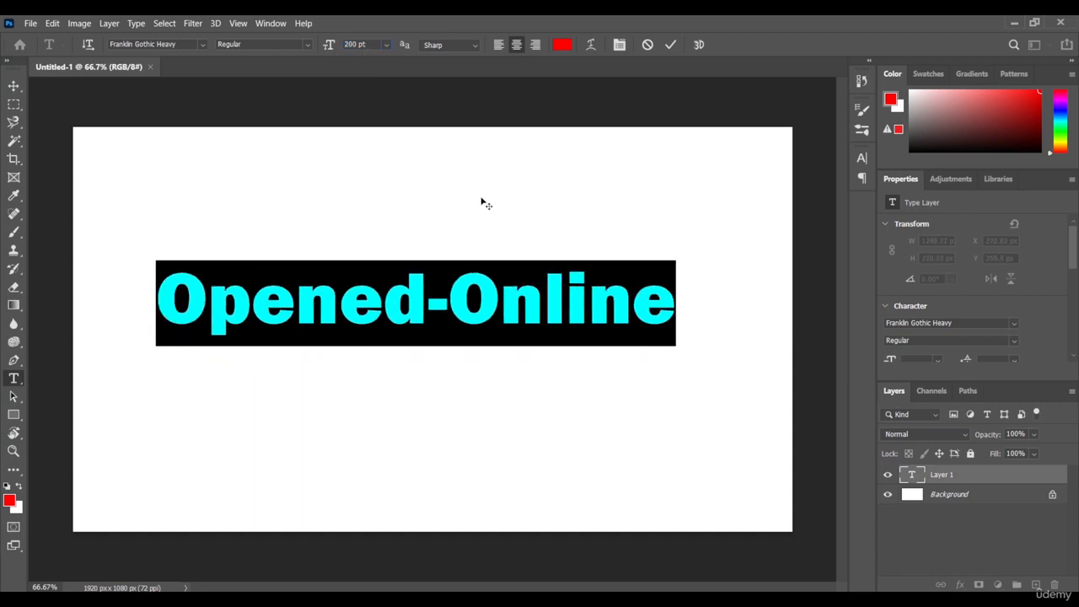
left_click(673, 314)
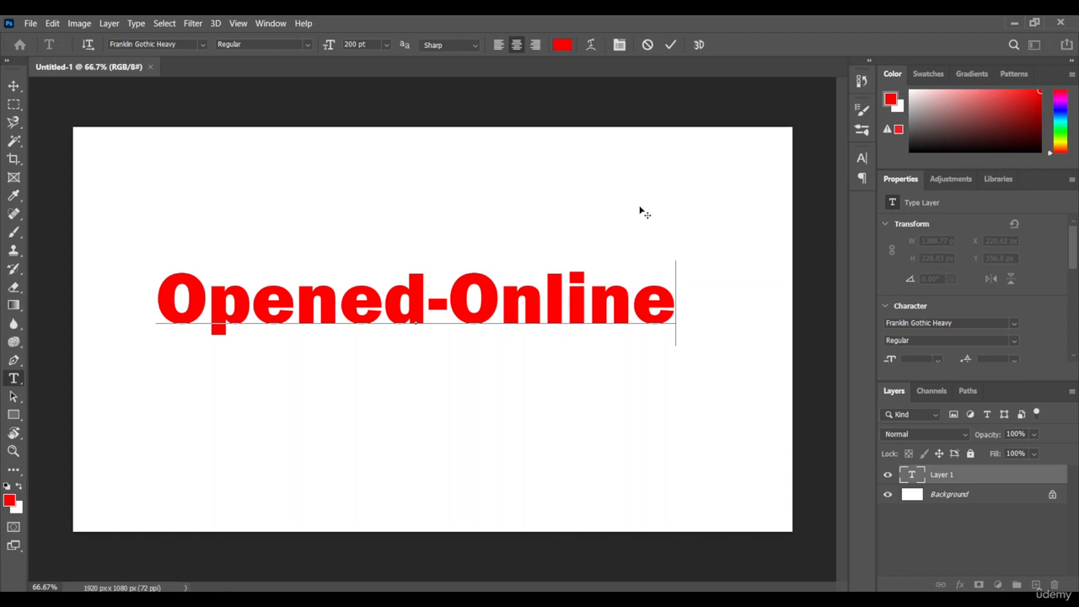
left_click(669, 48)
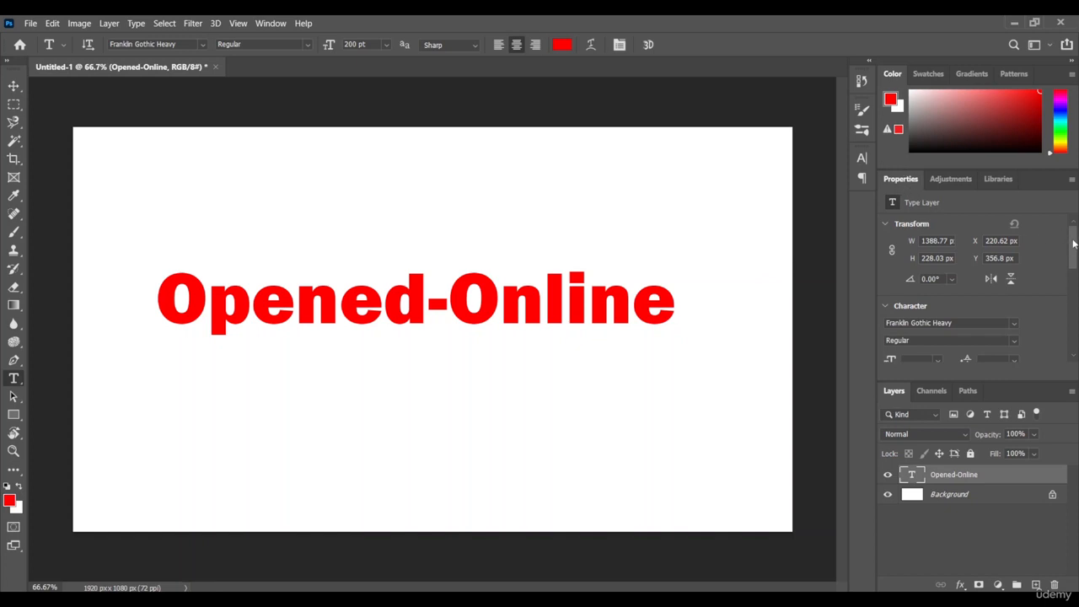
left_click_drag(1074, 244, 1049, 337)
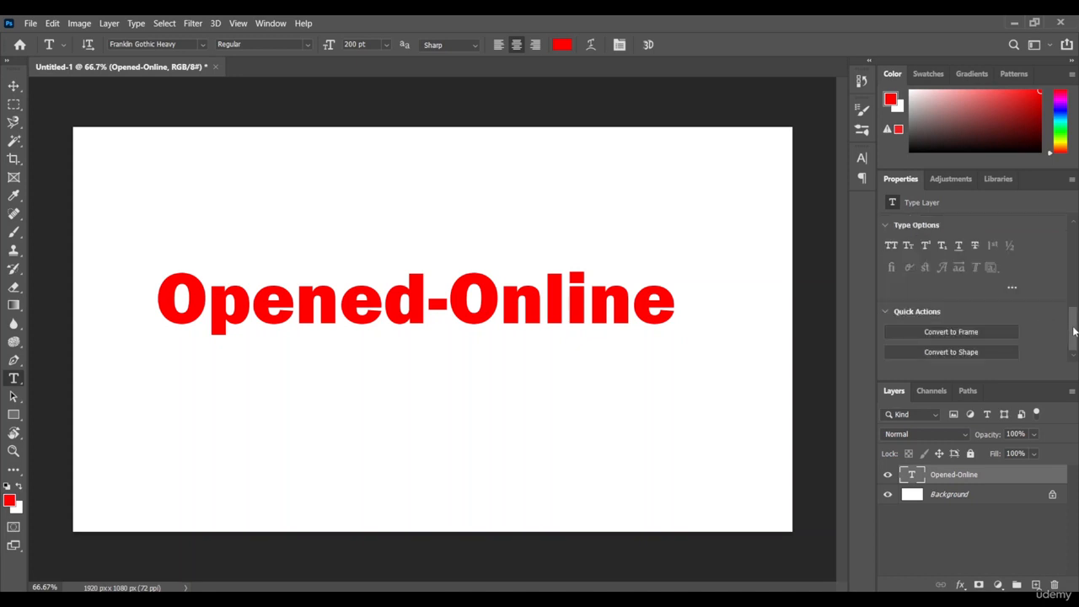
left_click_drag(1072, 333, 1073, 265)
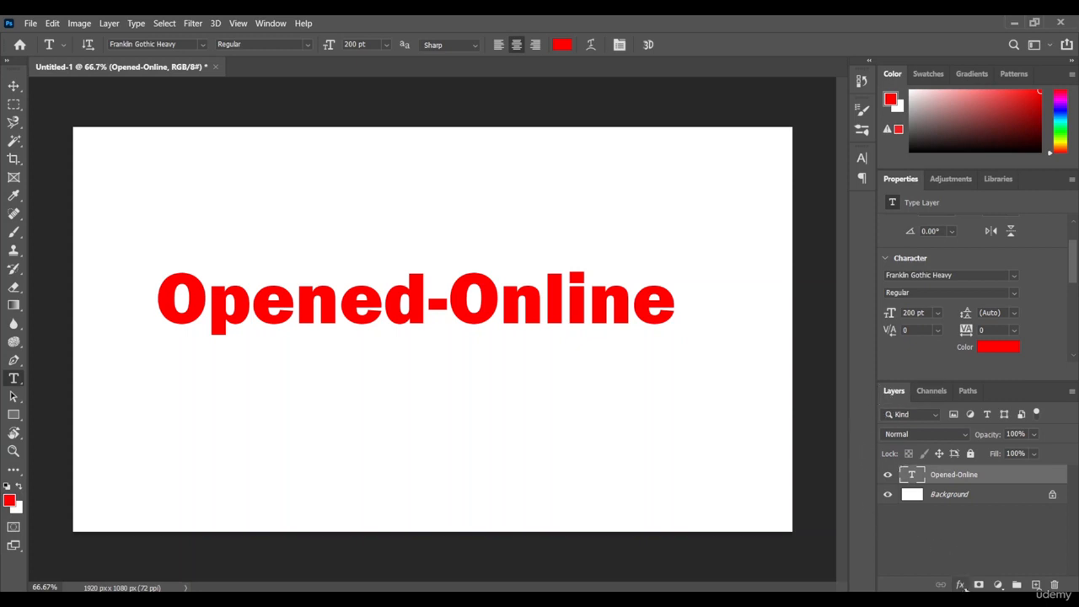
Step: Add a Gradient Overlay effect to the Opened-Online text layer and move its settings dialog higher over the canvas
left_click(961, 585)
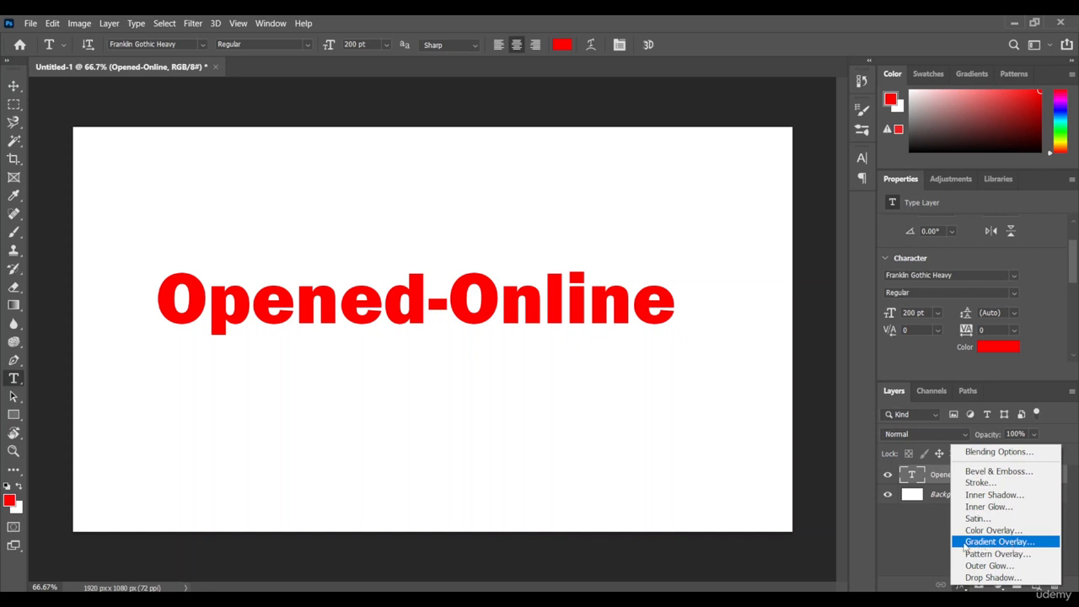
left_click(1038, 545)
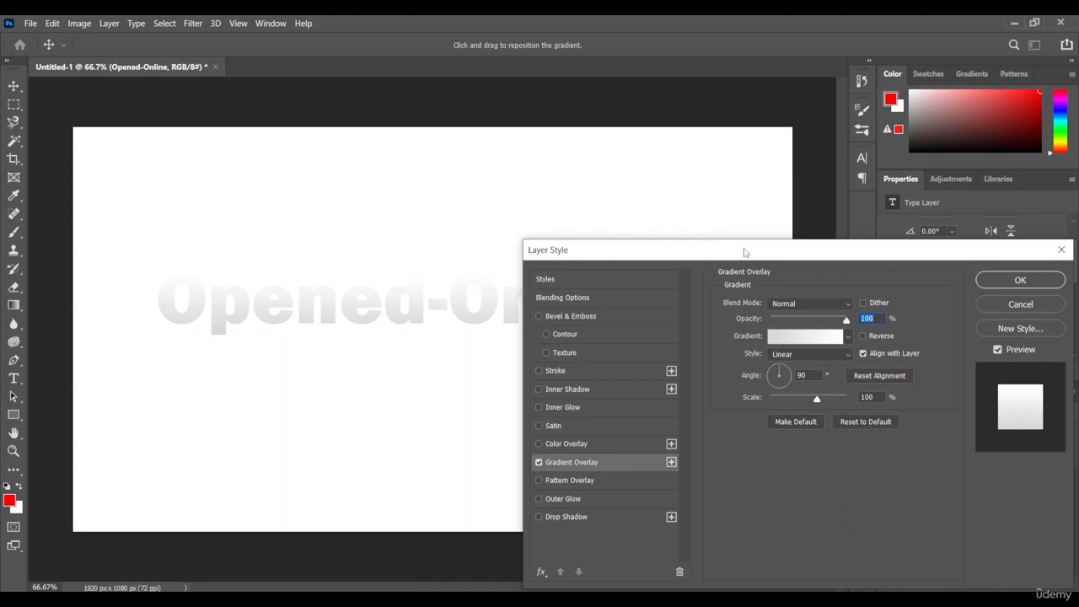
left_click_drag(745, 248, 673, 149)
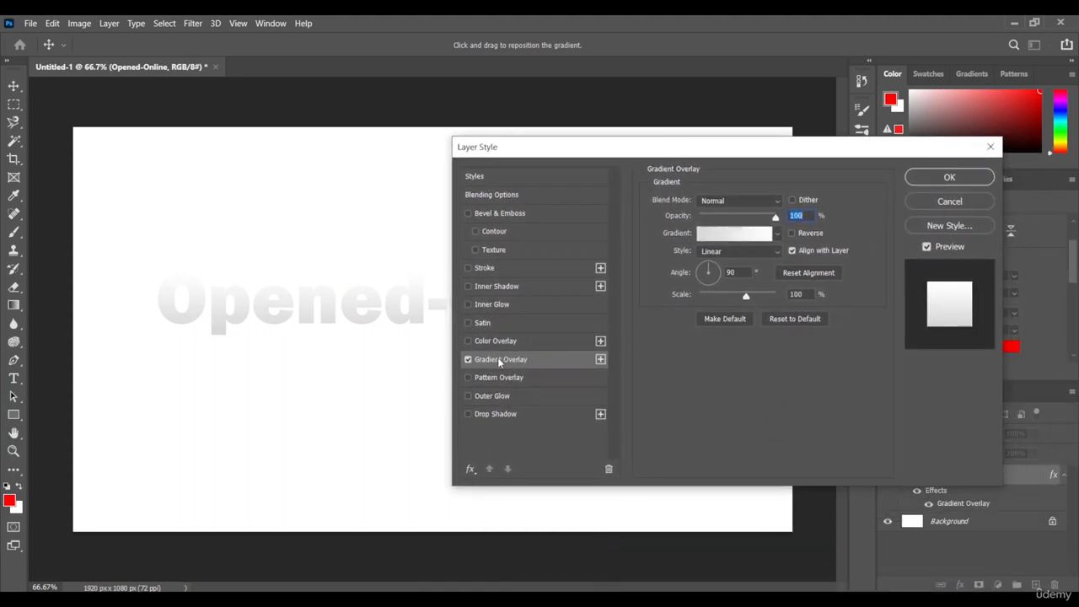
Step: Open the overlay's gradient for editing, expand the Pinks, Basics and Blues preset groups, and apply the Blue_20 preset
left_click(721, 237)
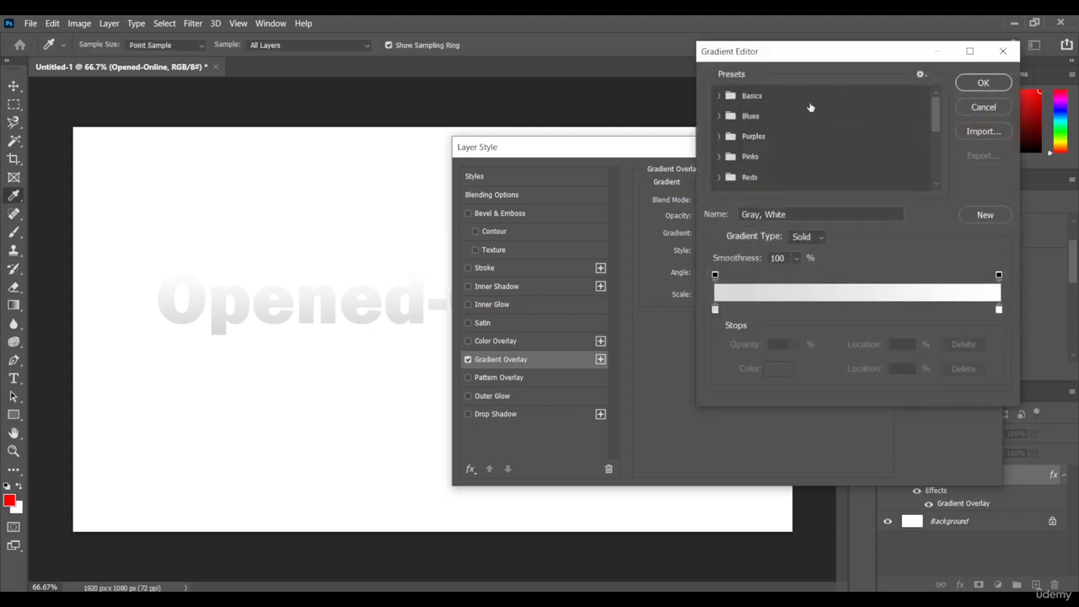
left_click_drag(853, 65, 841, 82)
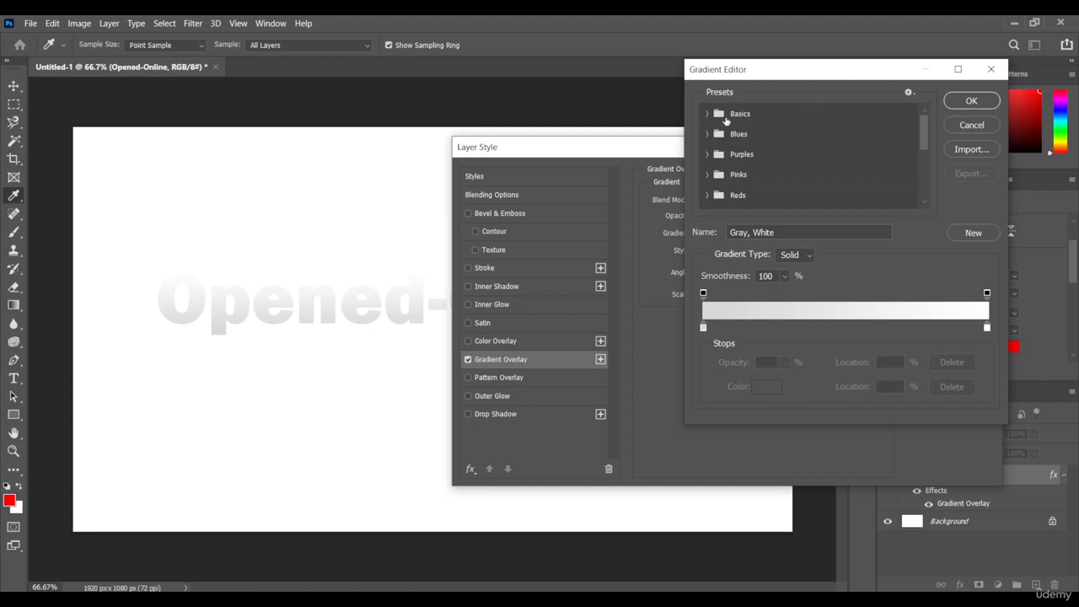
left_click(718, 176)
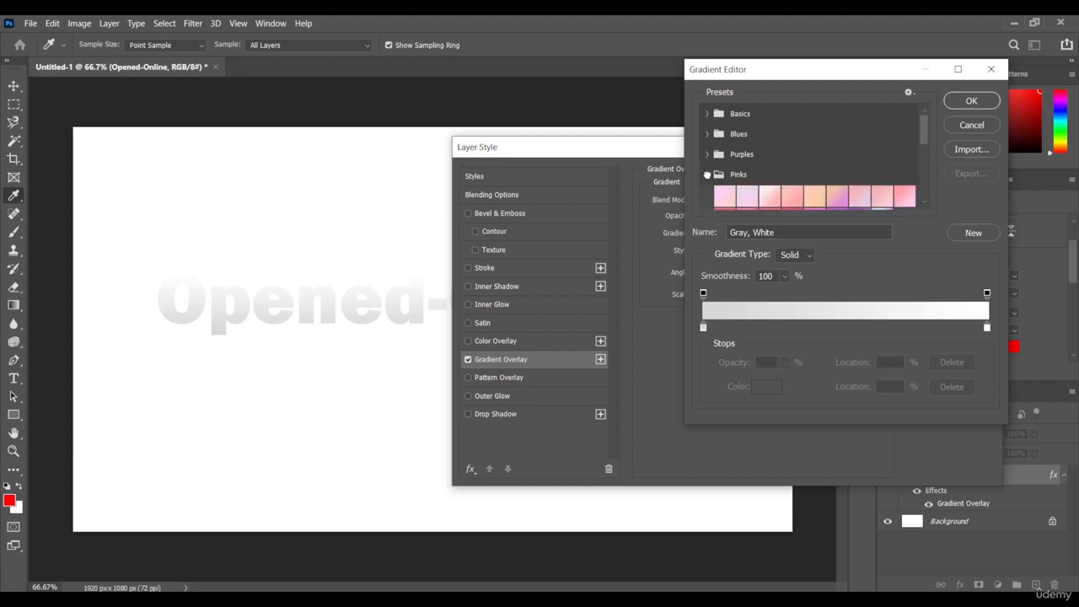
mouse_move(924, 129)
left_mouse_down()
mouse_move(926, 152)
mouse_move(932, 126)
left_mouse_up()
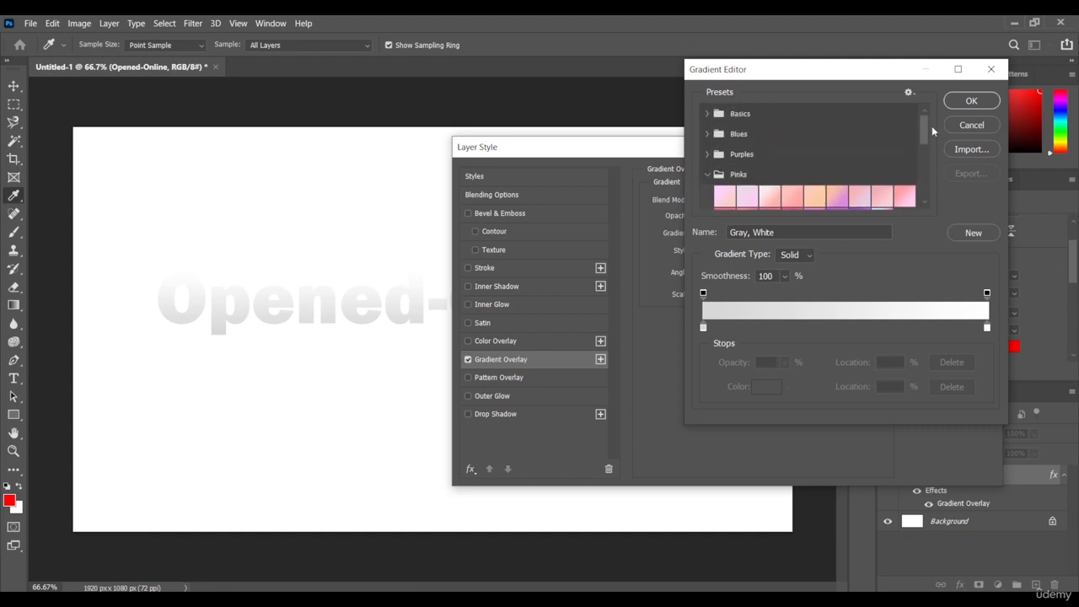
left_click(708, 116)
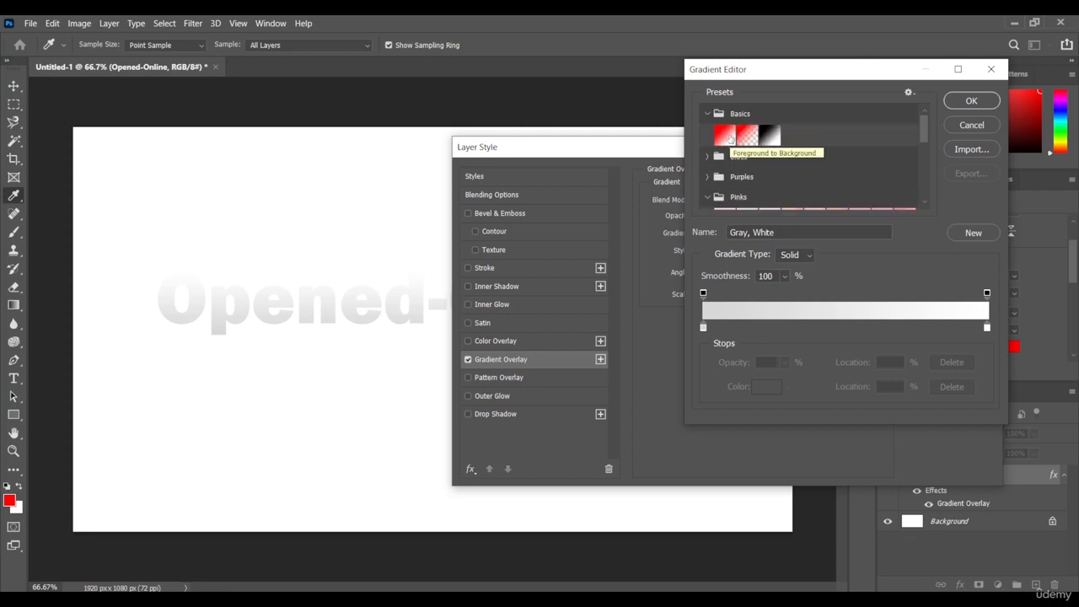
left_click(706, 157)
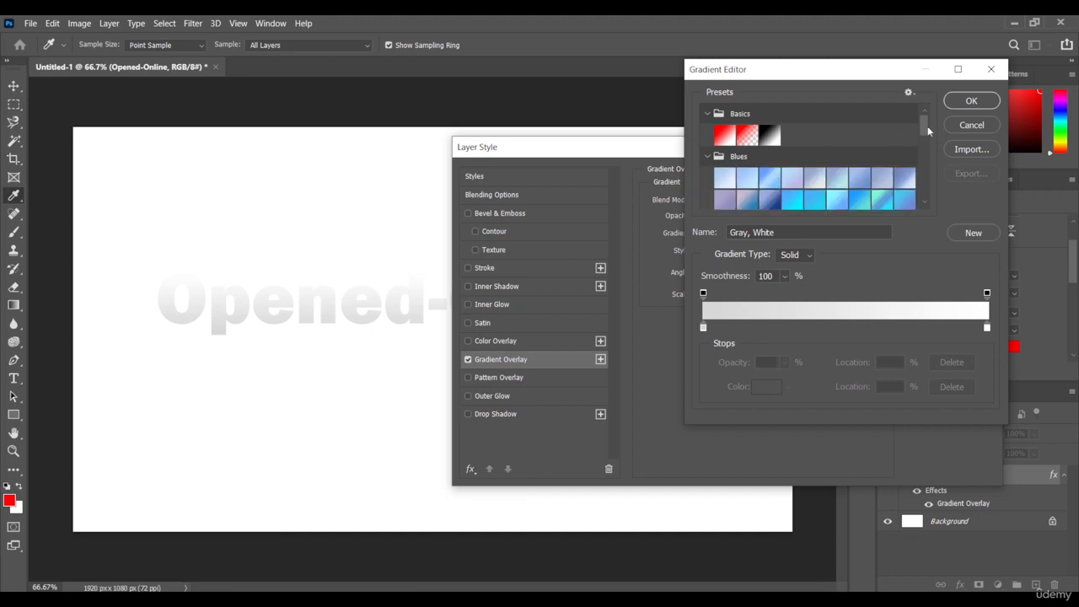
left_click_drag(927, 126, 925, 131)
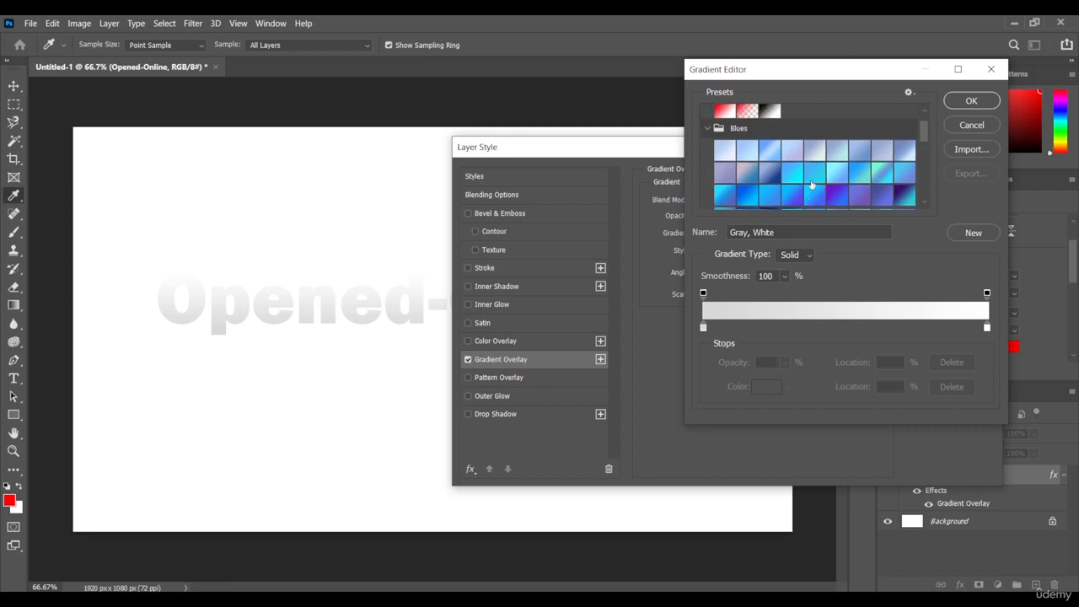
left_click(747, 199)
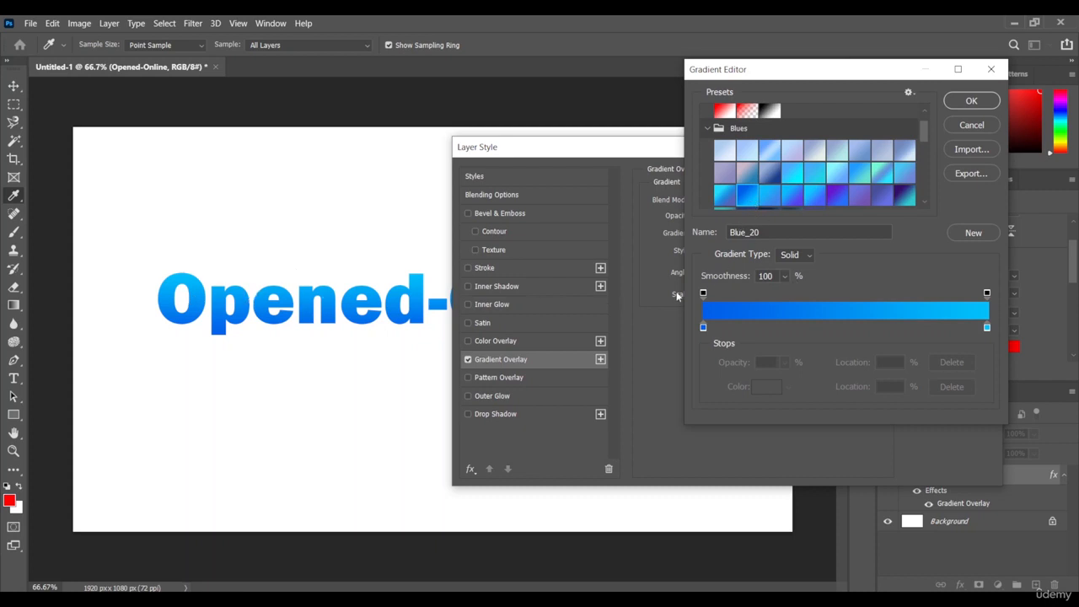
Step: Try the Blue_24, Blue_27 and Blue_28 gradient presets on the text
left_click(837, 195)
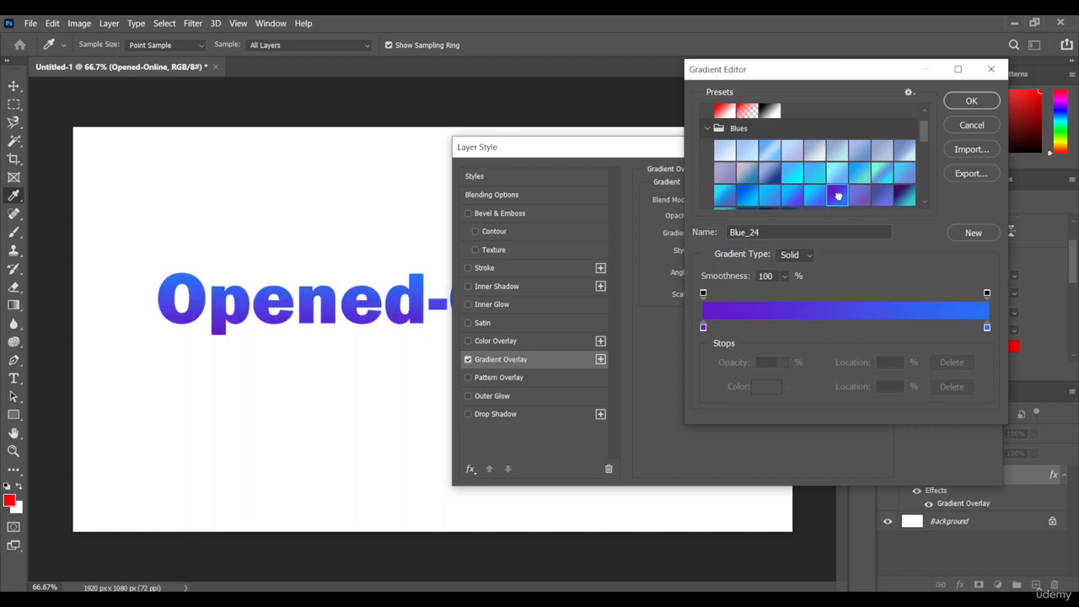
left_click(905, 195)
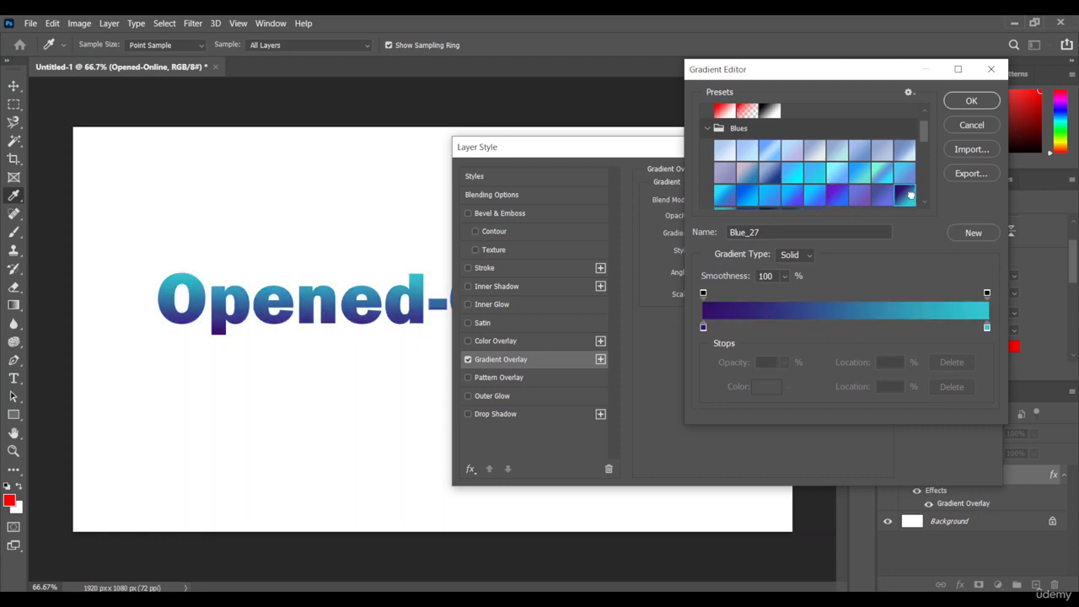
left_click_drag(923, 134, 920, 143)
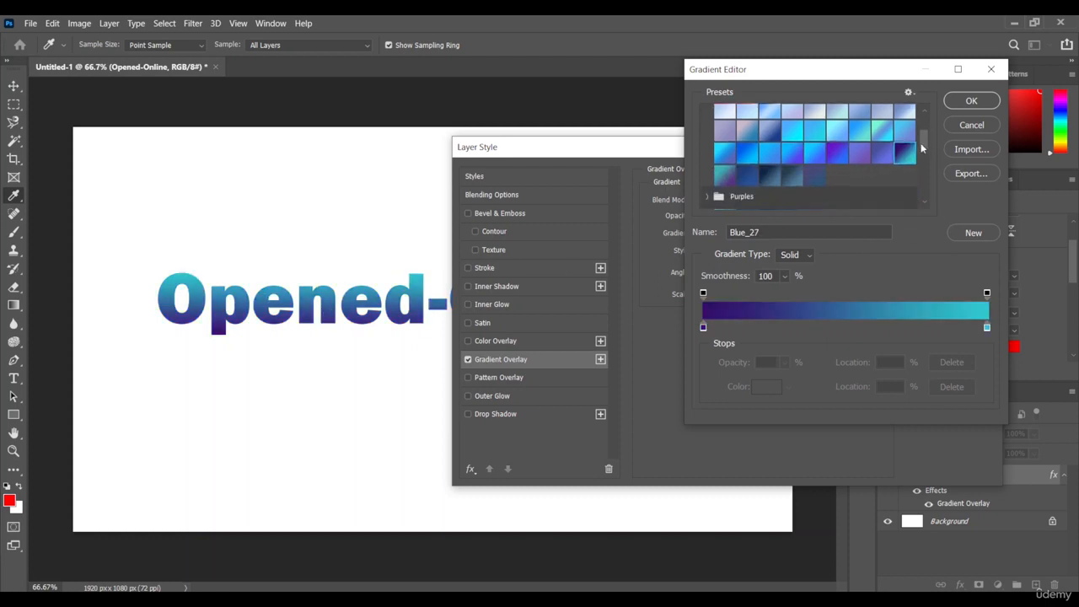
left_click(730, 176)
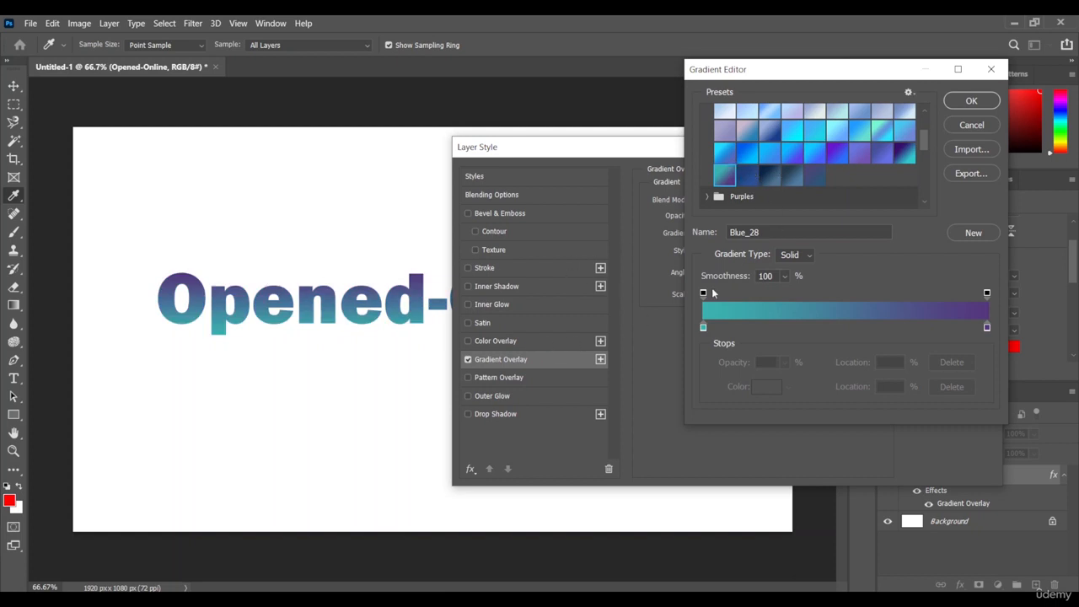
Step: Expand the Purples preset group and try the Purple_19 and Purple_14 gradients on the text
left_click(925, 203)
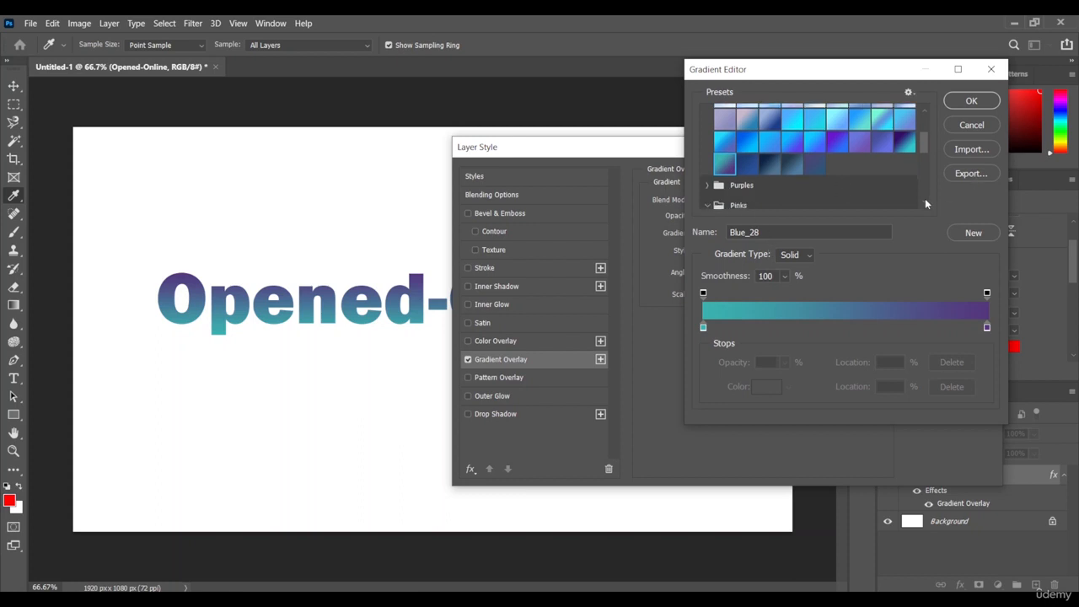
left_click(706, 185)
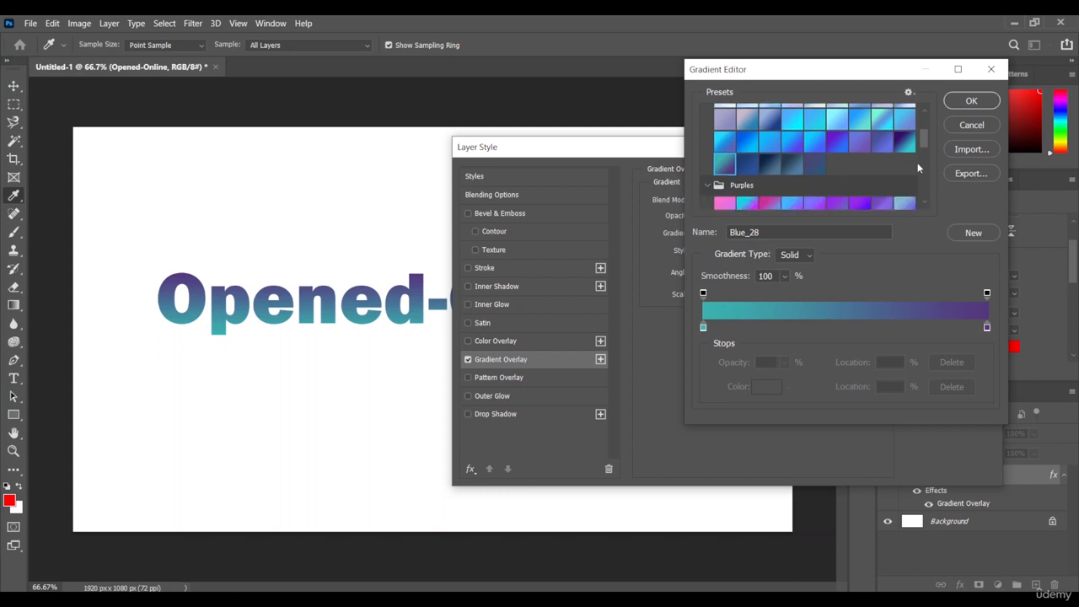
scroll(924, 149, "down", 3)
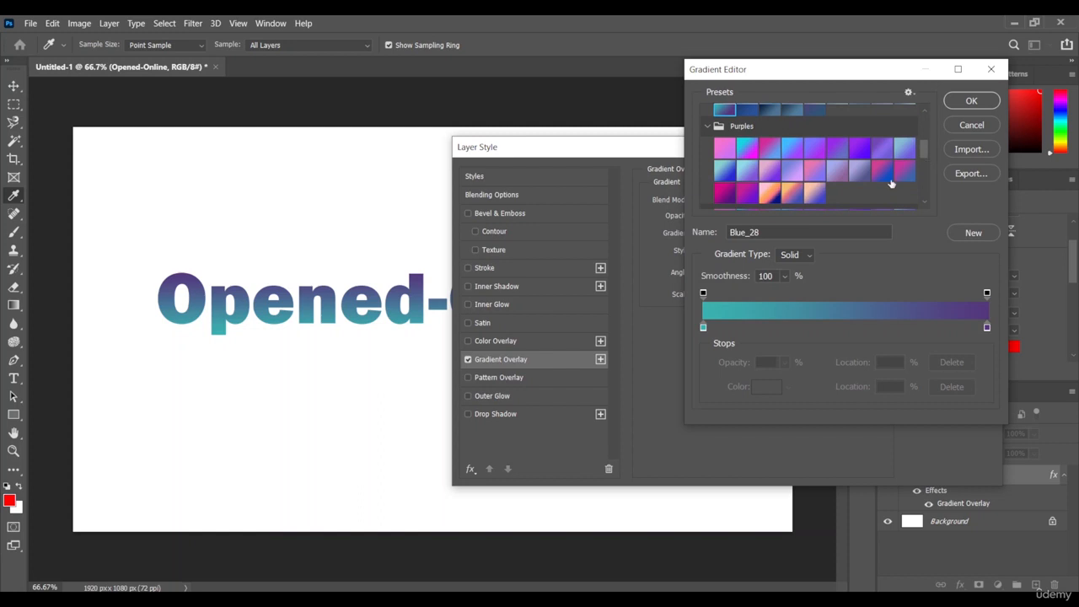
left_click(722, 194)
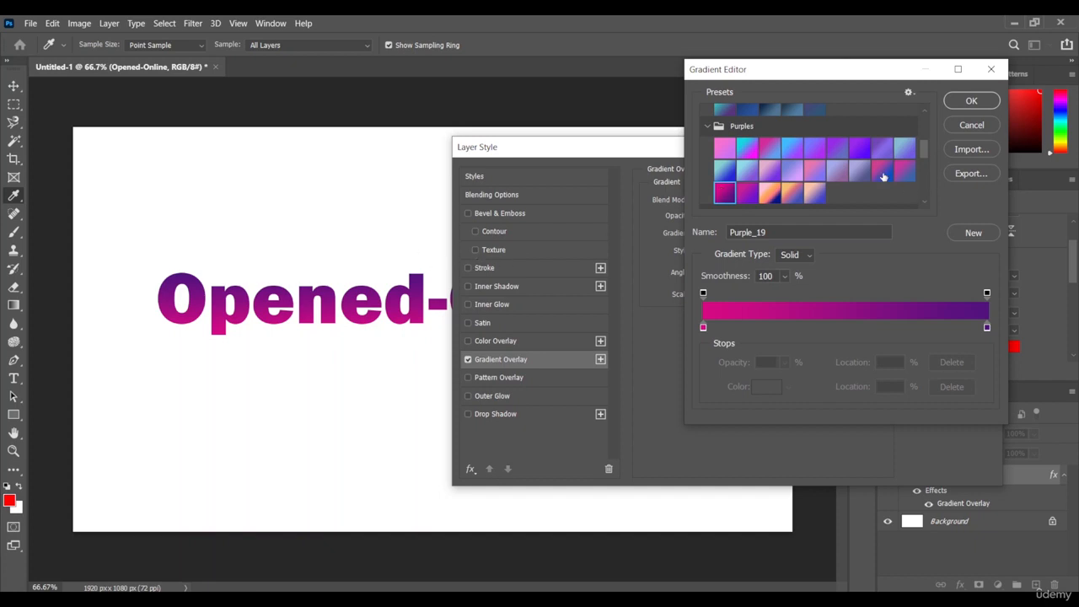
left_click(814, 173)
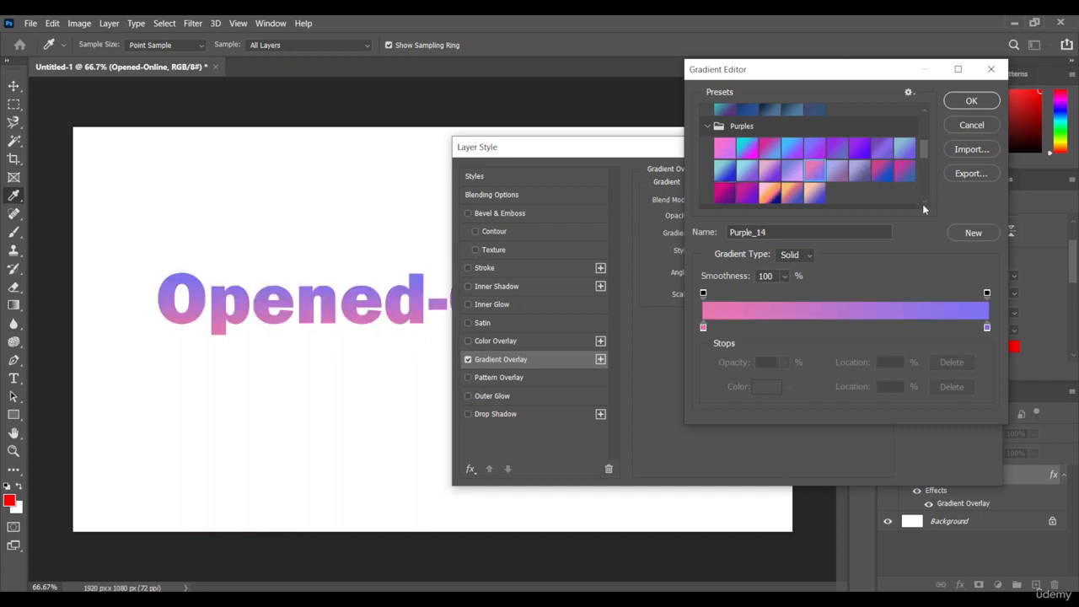
Step: Expand the Reds preset group and apply the Red_07 gradient to the text
scroll(922, 204, "down", 3)
scroll(923, 201, "down", 5)
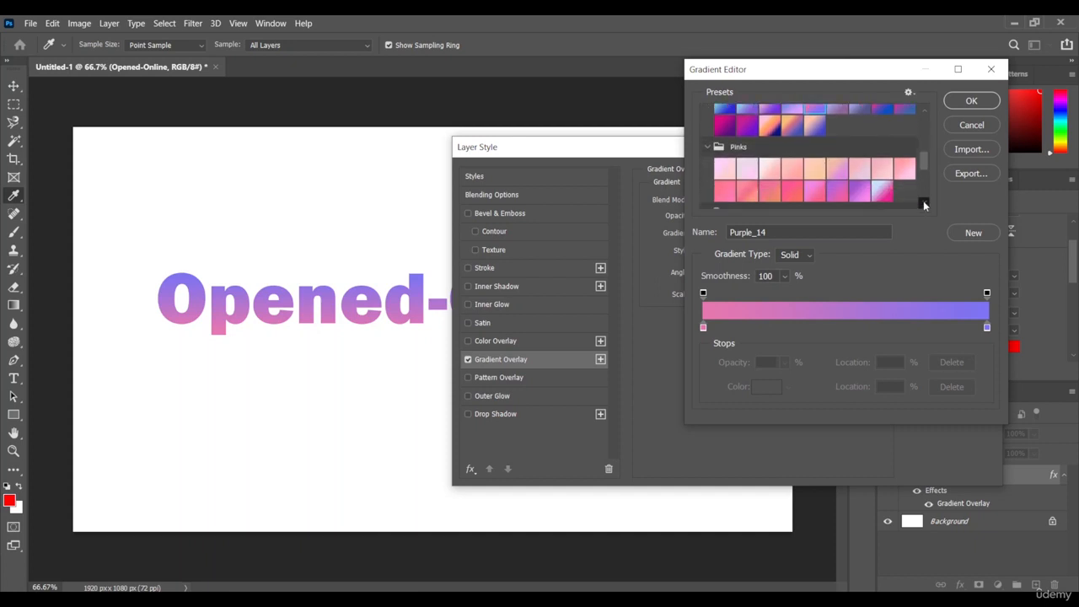
scroll(923, 201, "down", 1)
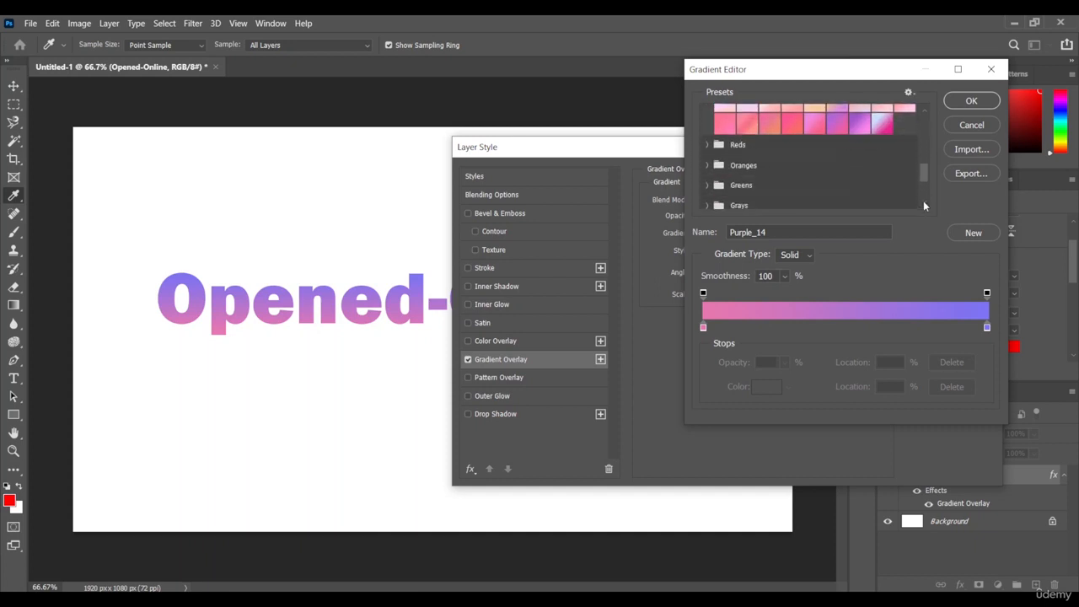
left_click(706, 147)
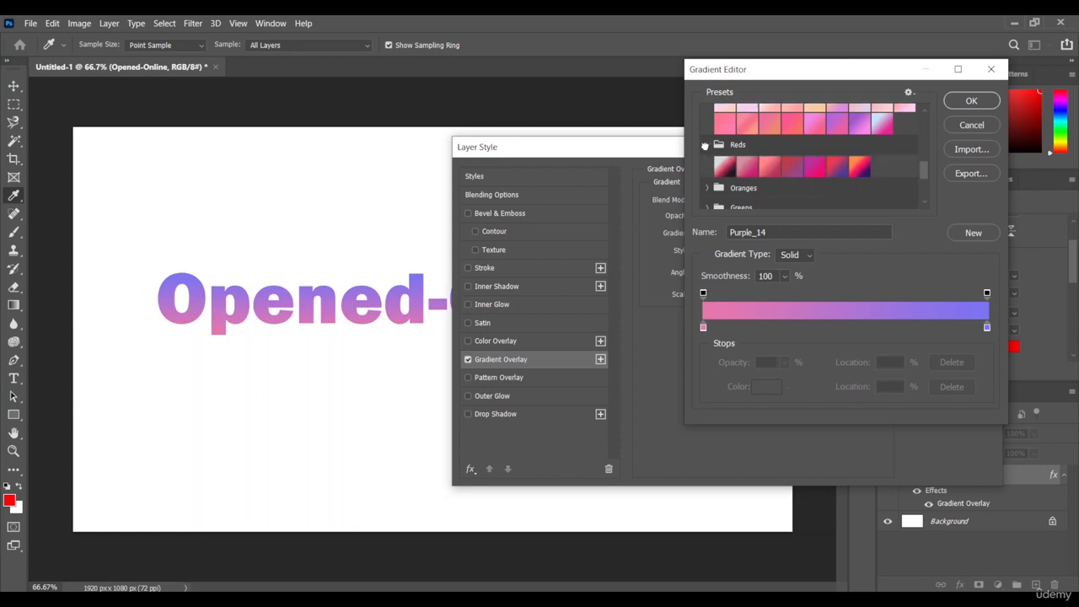
left_click(856, 166)
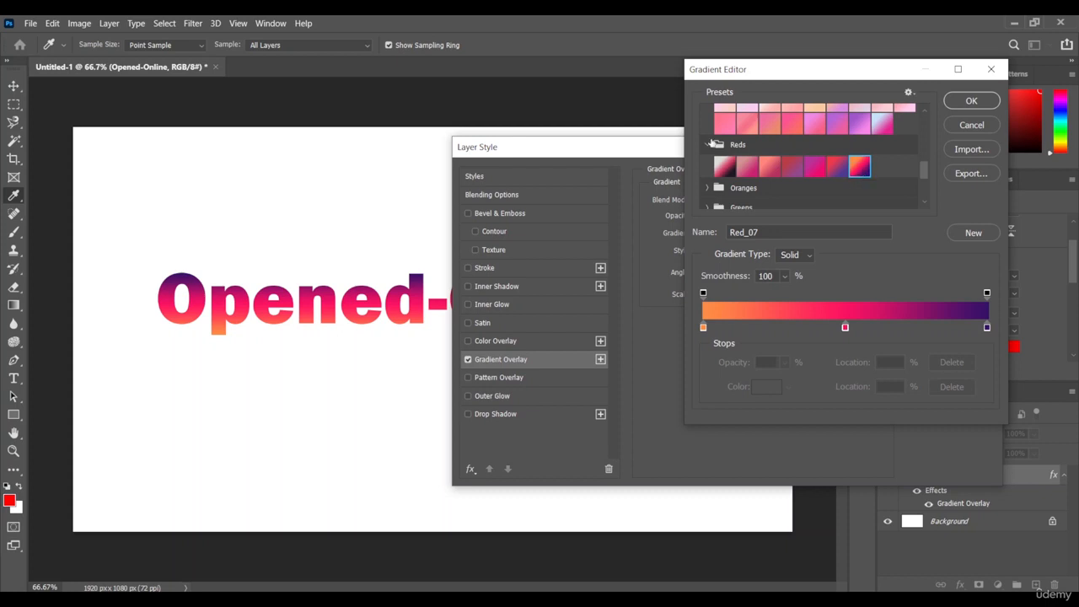
Step: Expand the Oranges preset group and apply the Orange_05 gradient to the text
left_click(707, 189)
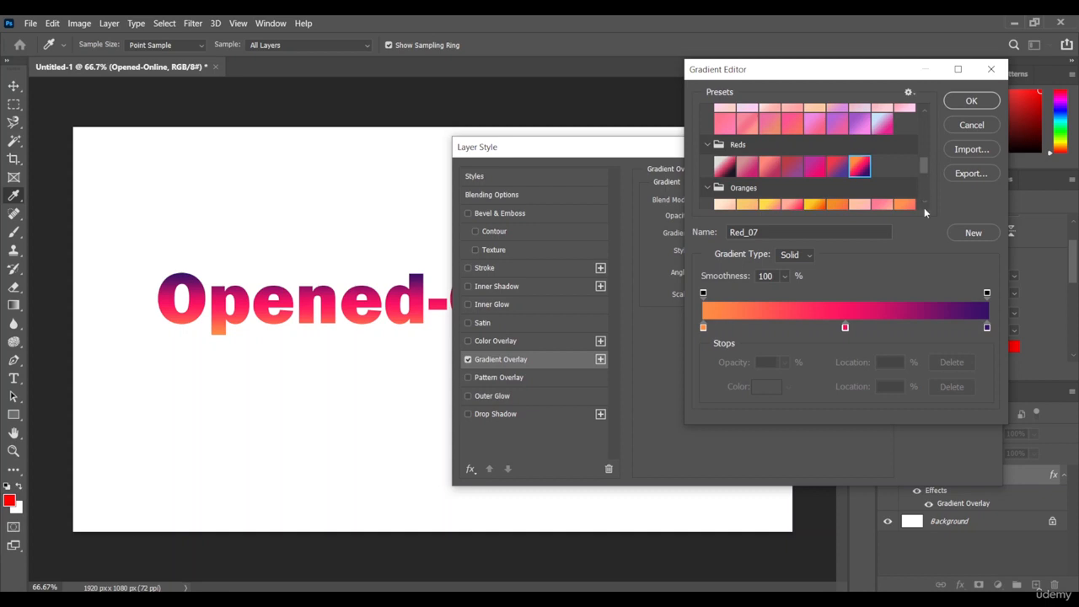
scroll(923, 202, "down", 3)
left_click(818, 172)
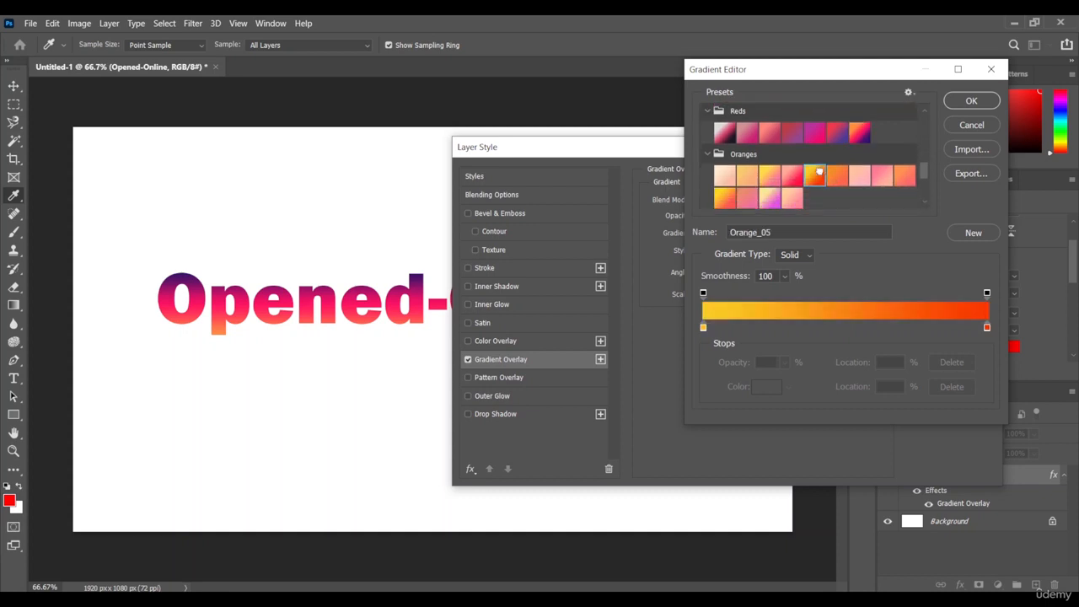
Step: Expand the Greens preset group, try a yellow-green gradient and Green_19, and settle on the Green_02 preset
scroll(926, 173, "down", 2)
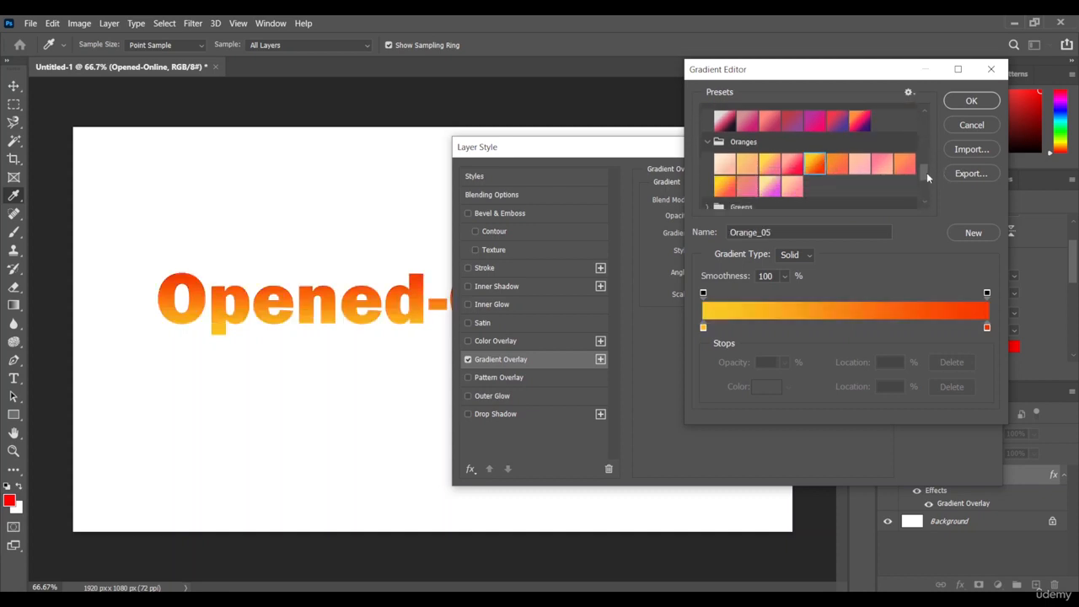
left_click(707, 171)
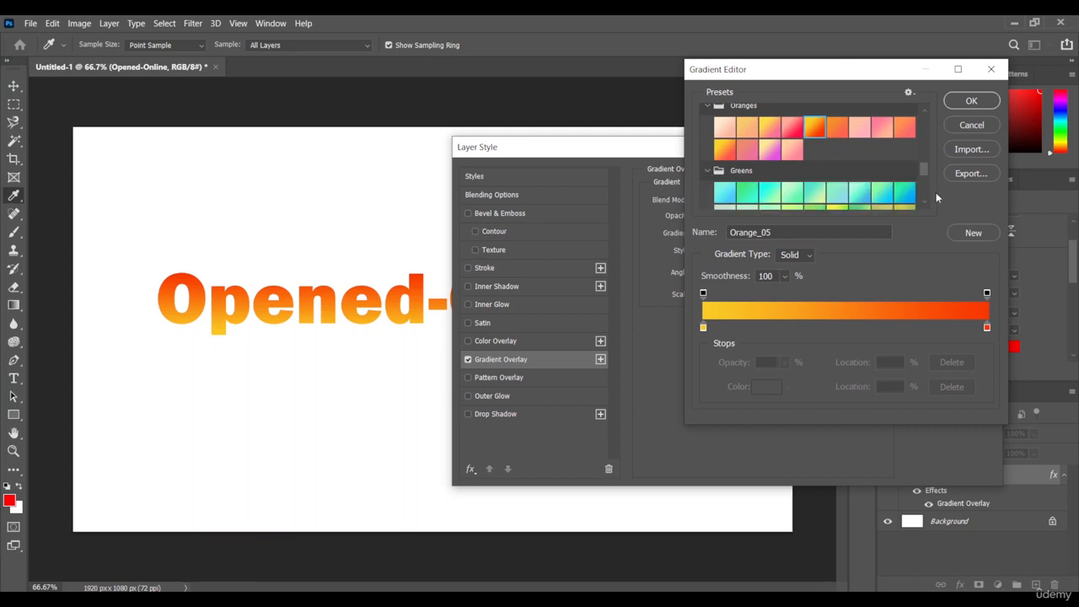
scroll(925, 174, "down", 2)
scroll(925, 174, "down", 1)
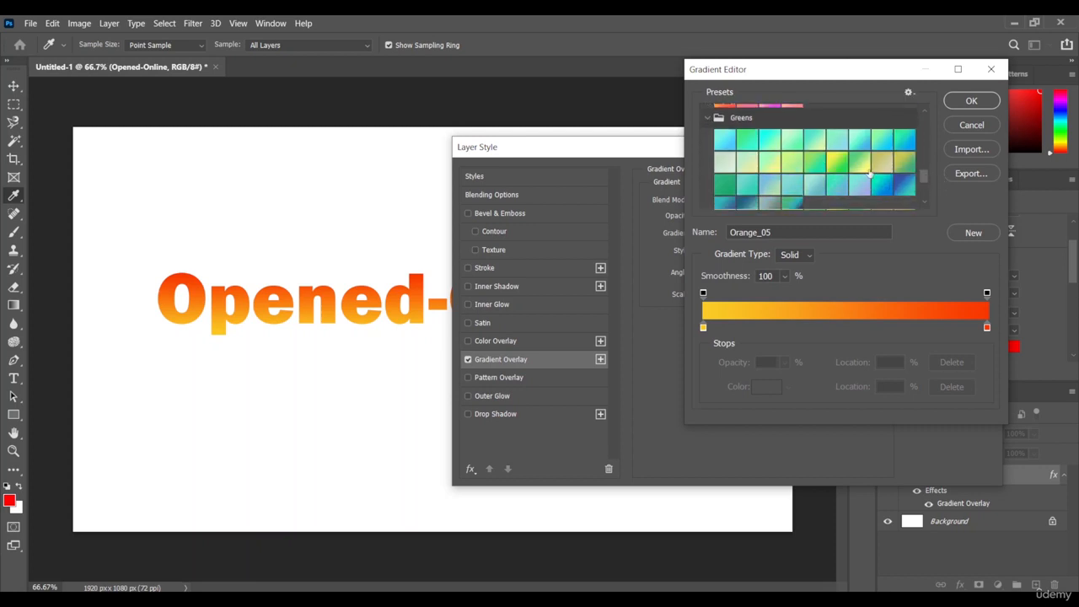
left_click(835, 163)
left_click(726, 193)
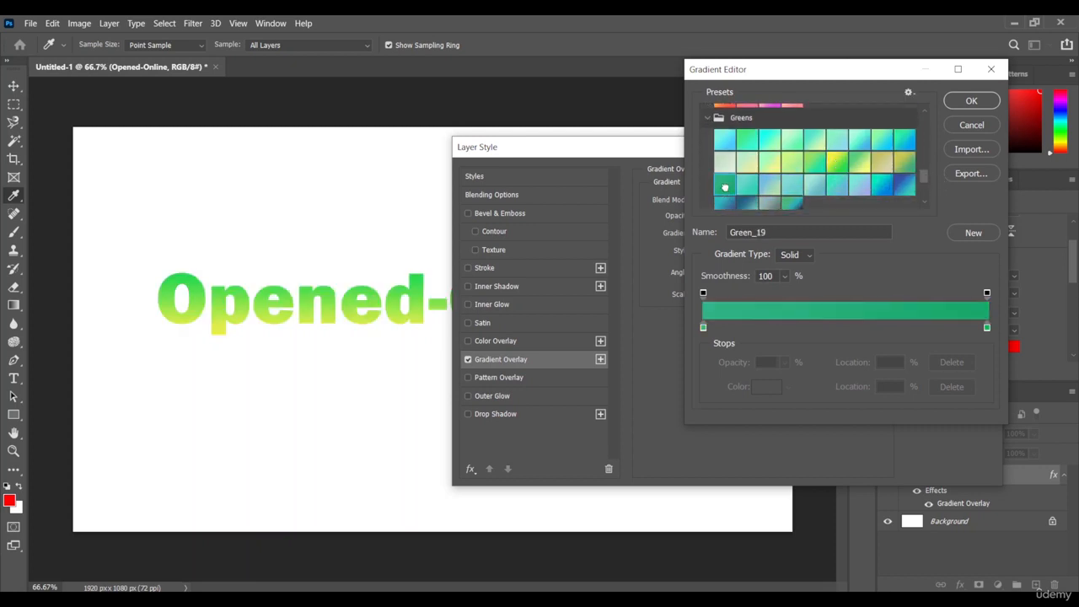
left_click(748, 139)
Step: Examine the Grays and Cloud gradient presets and the remaining preset groups, and return to the start of the list
scroll(925, 177, "down", 5)
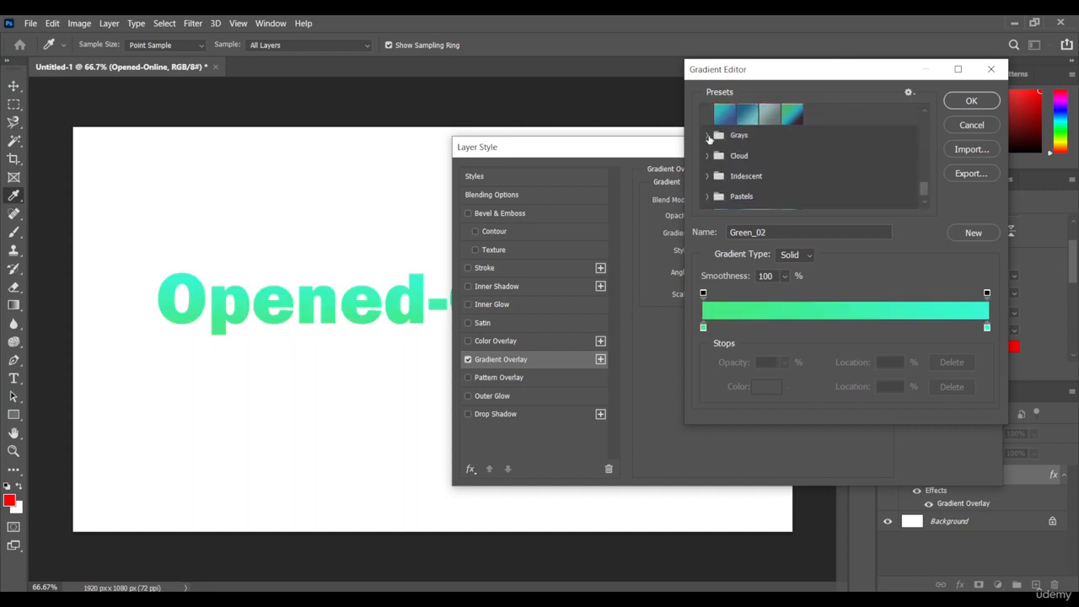
left_click(711, 135)
scroll(819, 179, "down", 1)
scroll(784, 169, "down", 1)
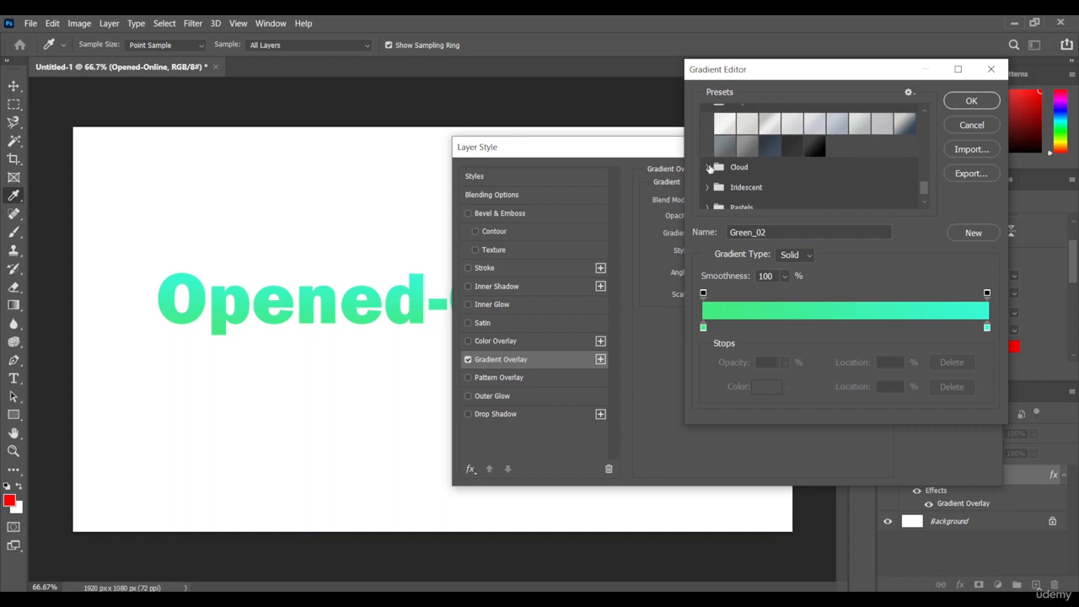
left_click(710, 169)
scroll(712, 169, "down", 2)
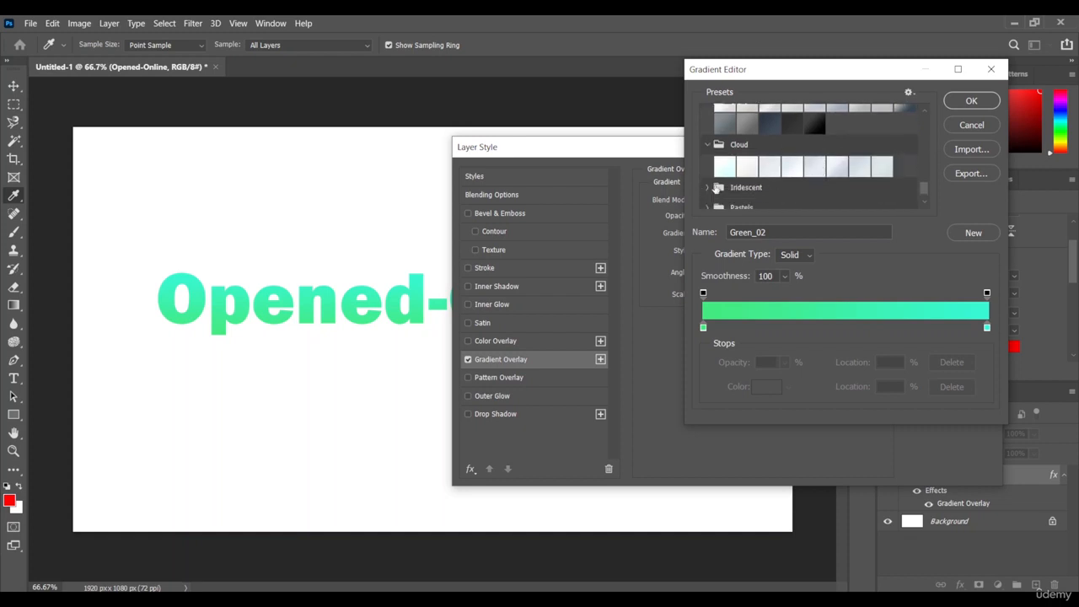
scroll(717, 189, "down", 1)
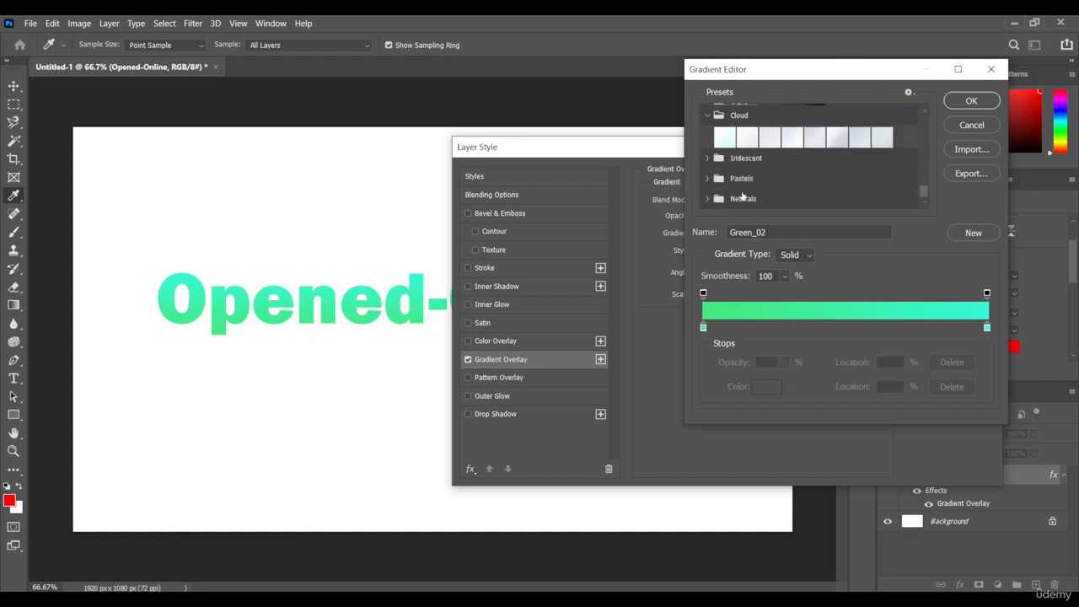
left_click_drag(923, 190, 924, 112)
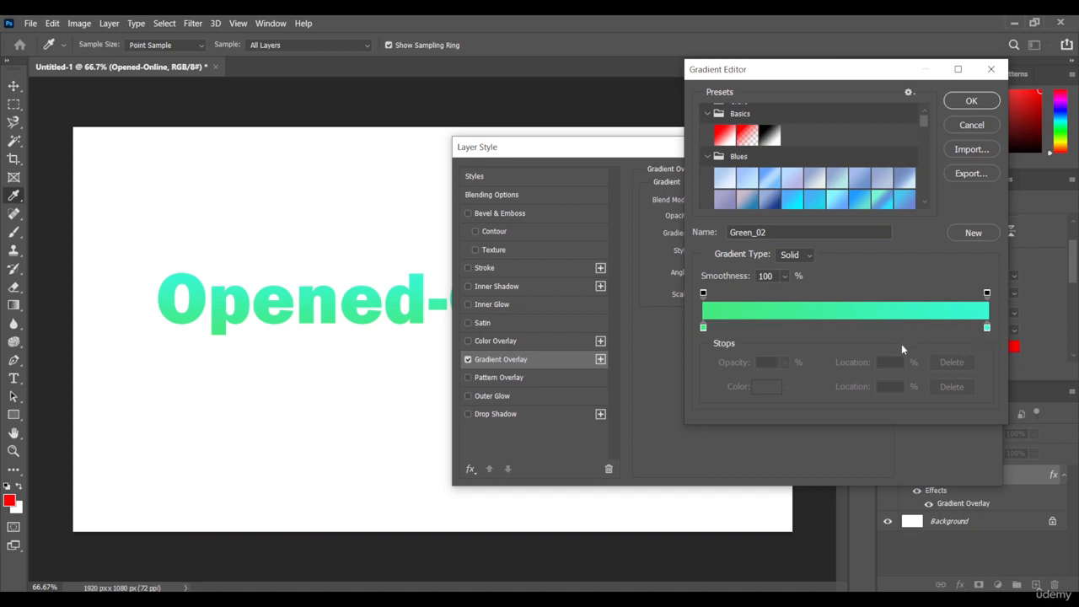
double_click(704, 328)
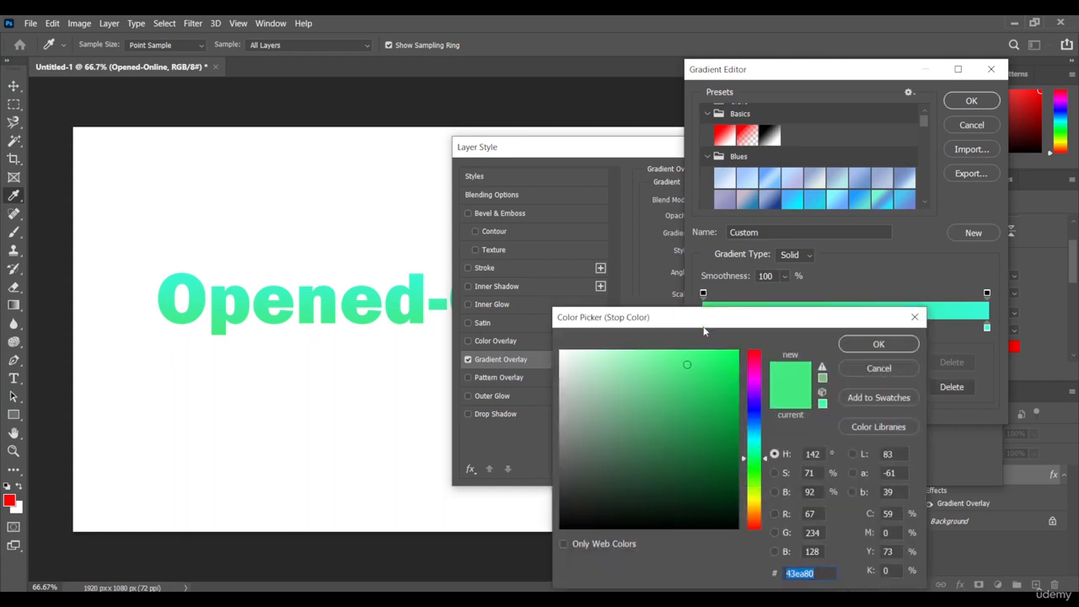
left_click_drag(735, 327, 486, 179)
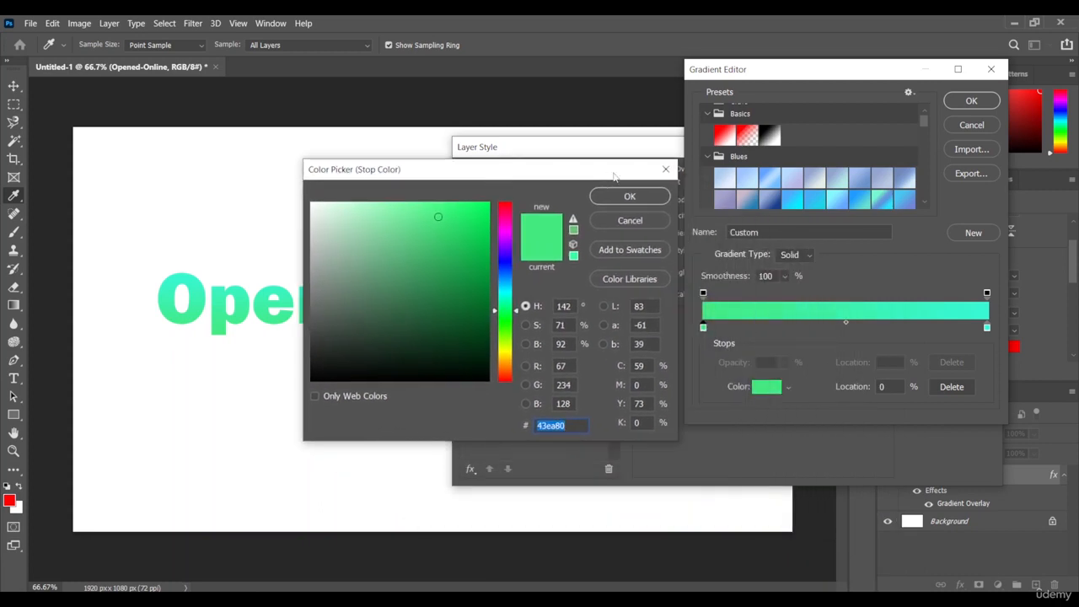
left_click(665, 170)
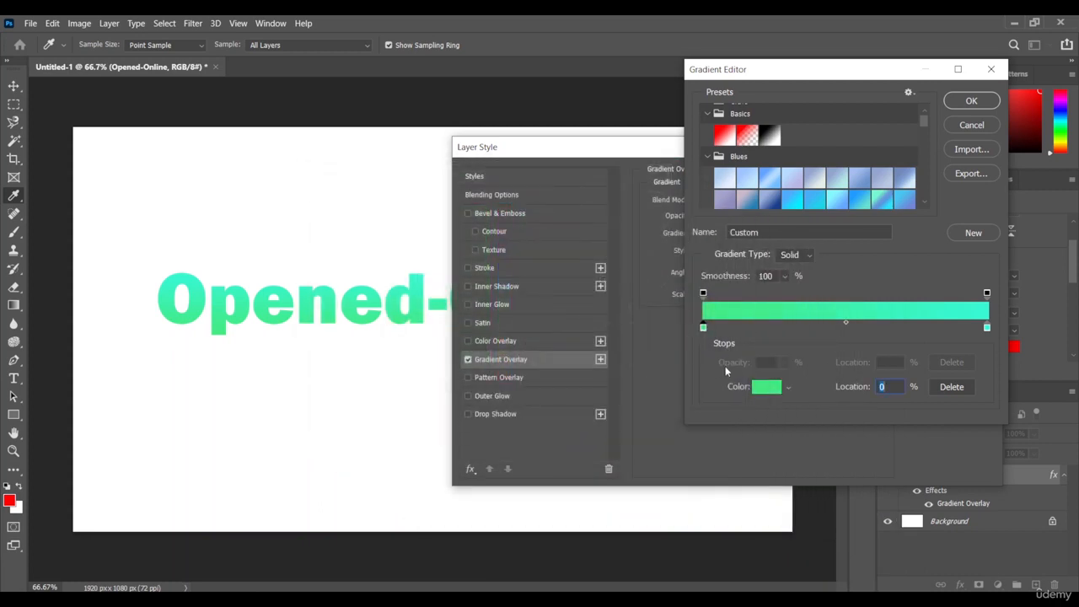
Step: Change the gradient's starting colour stop at location 0% from green to the vivid pink fb0070
left_click(986, 328)
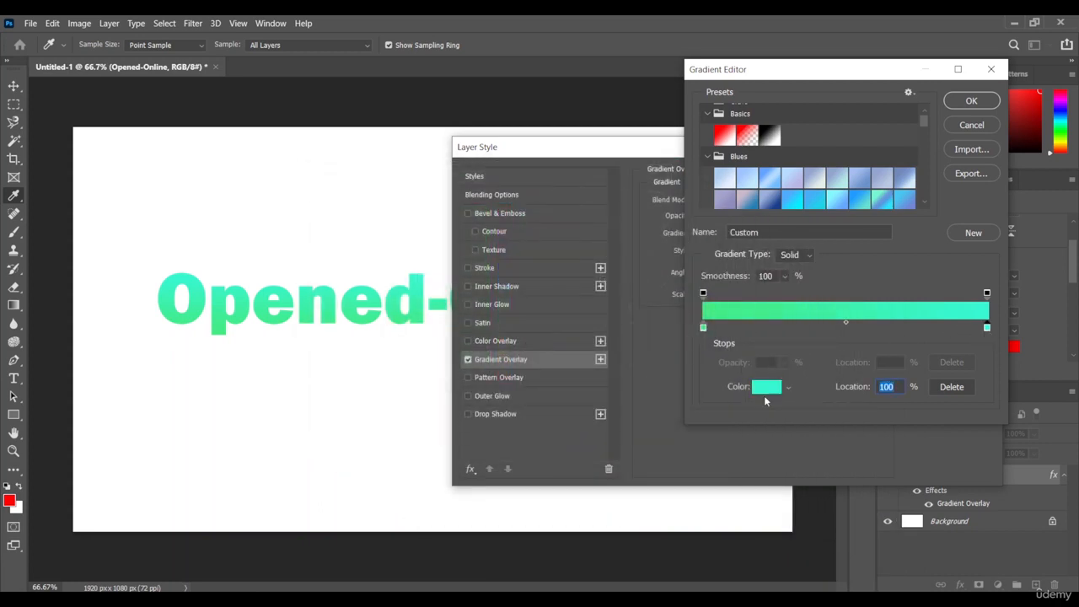
left_click(704, 328)
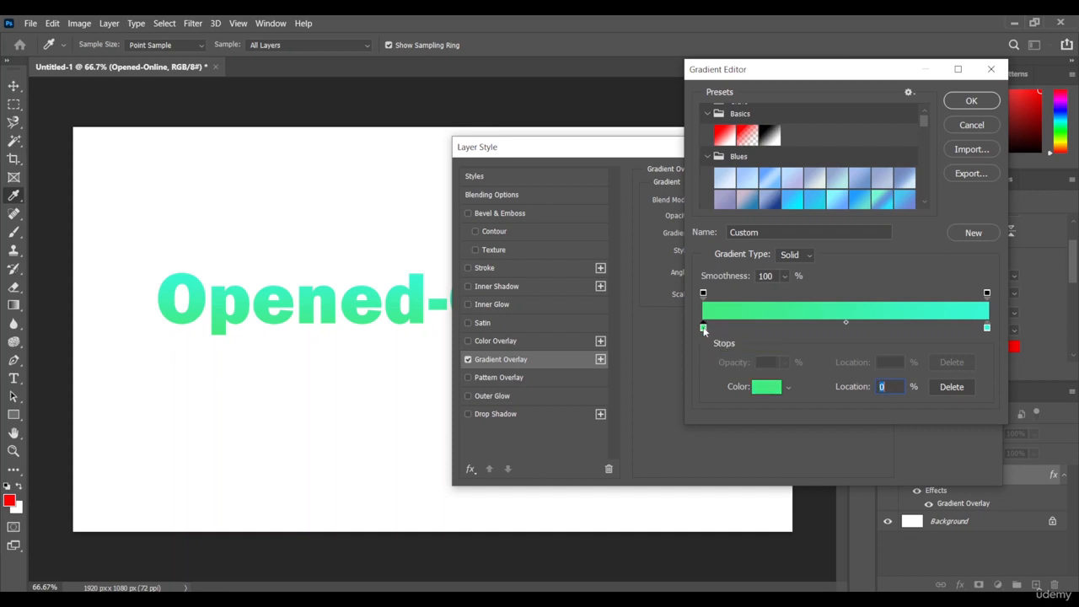
left_click(767, 394)
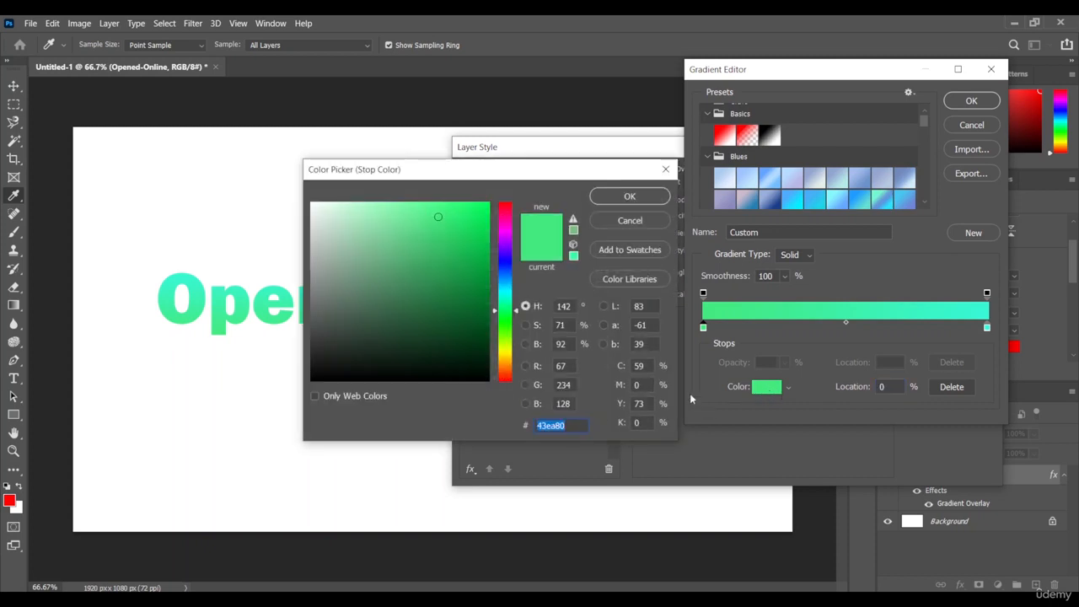
left_click(504, 216)
left_click(485, 208)
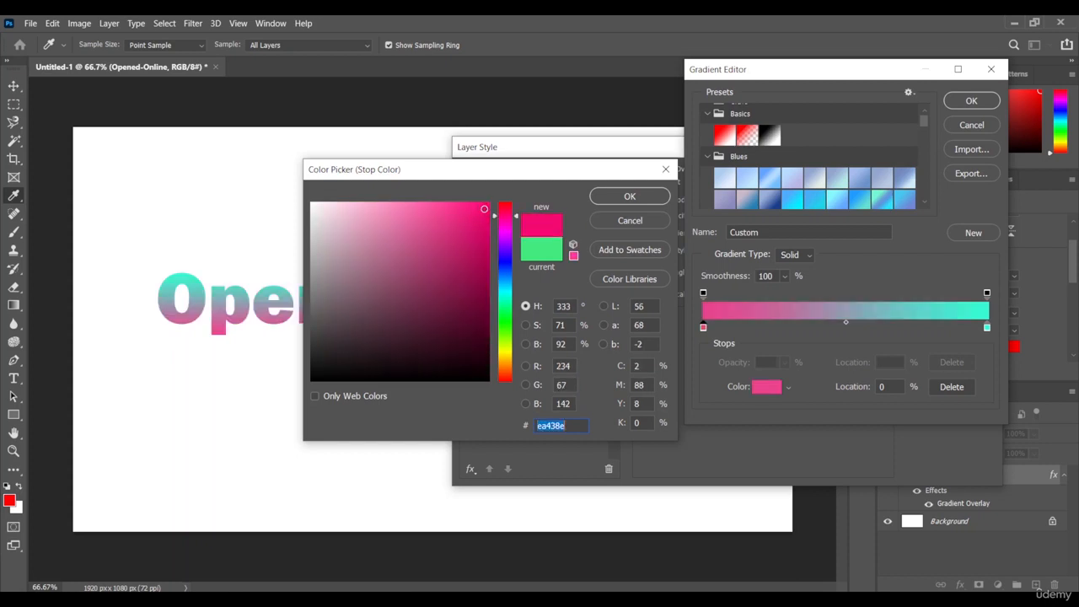
left_click(491, 204)
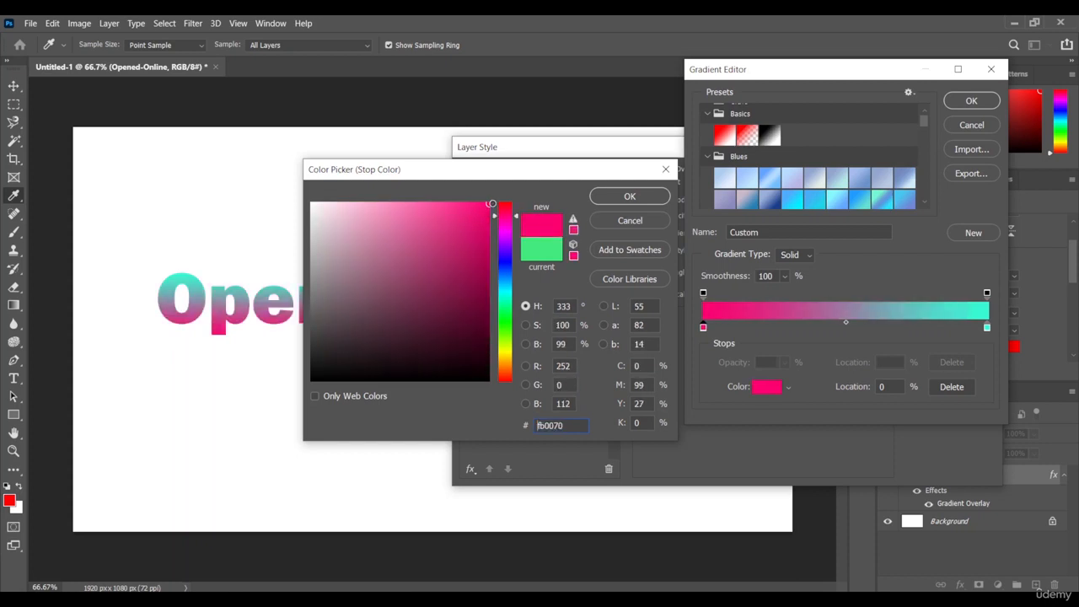
left_click(630, 196)
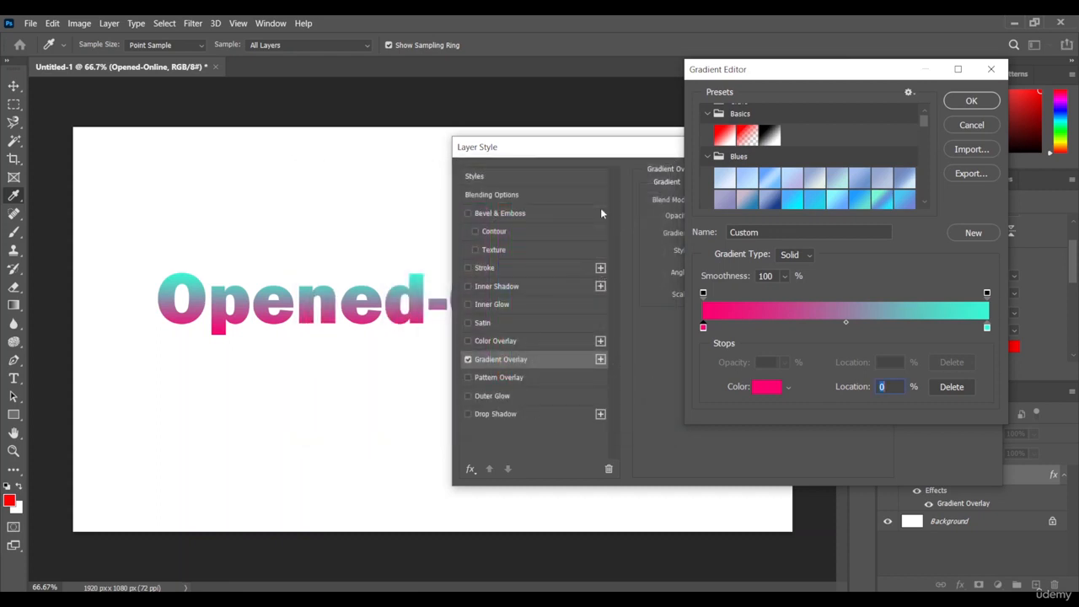
Step: Try pale green, pale blue and orange-red tones for the gradient's end stop at 100%, and settle on magenta f54af3
left_click(987, 328)
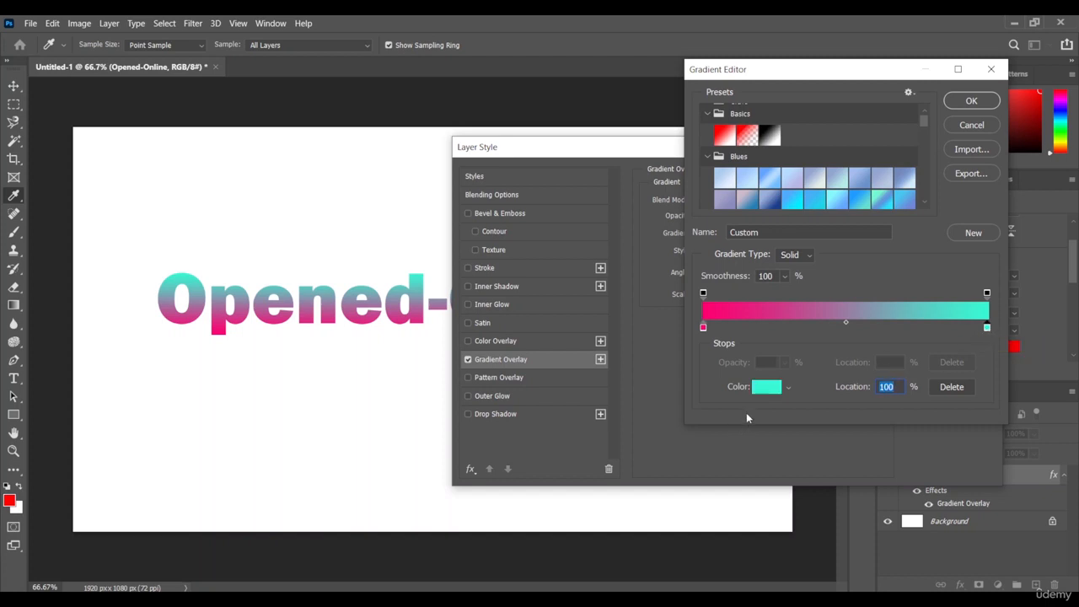
left_click(766, 388)
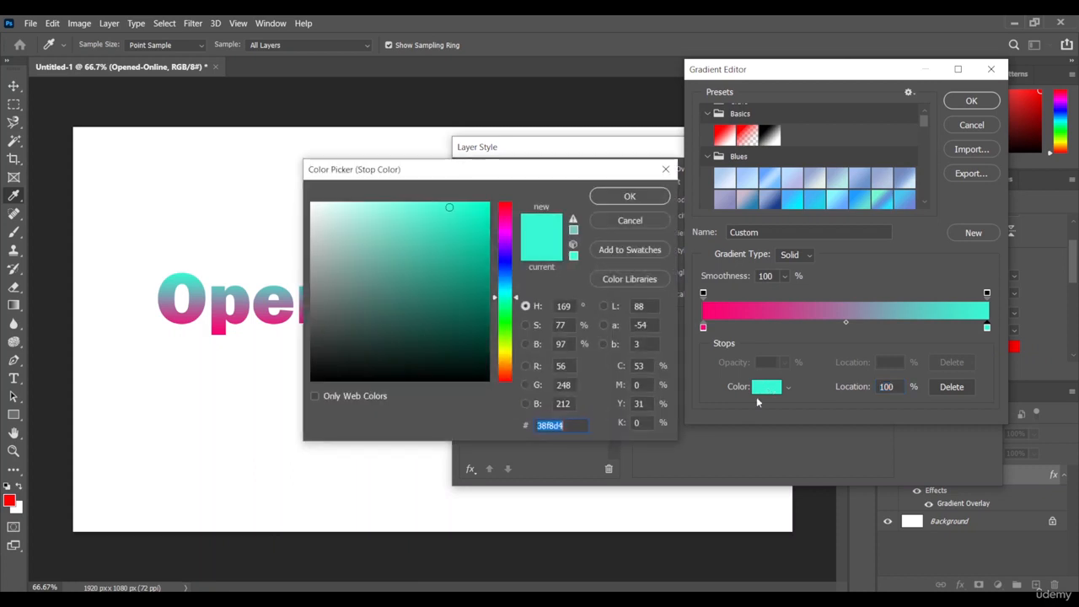
left_click(330, 208)
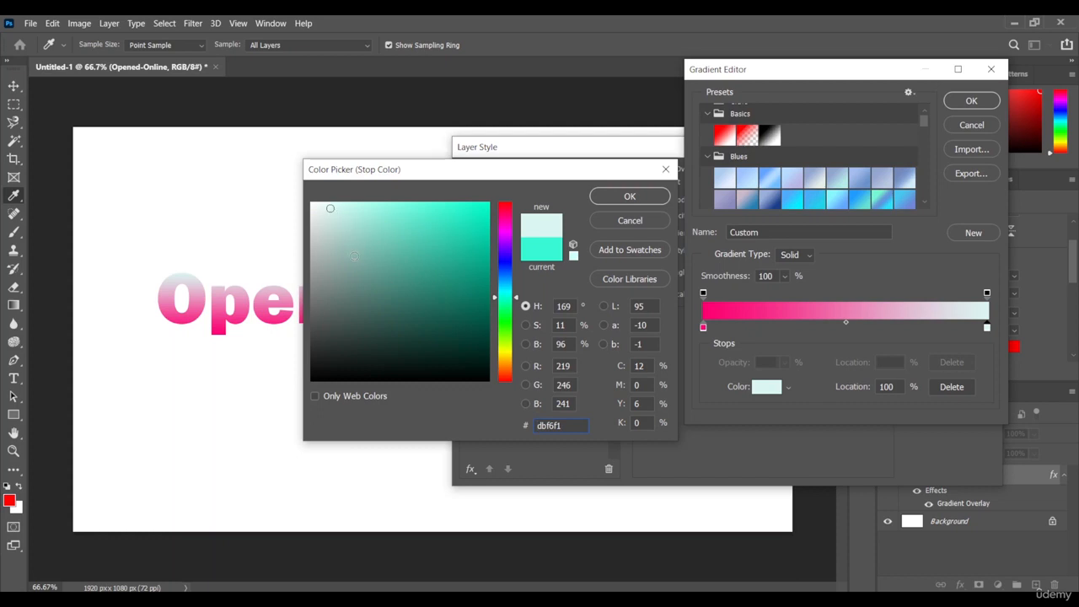
left_click(501, 323)
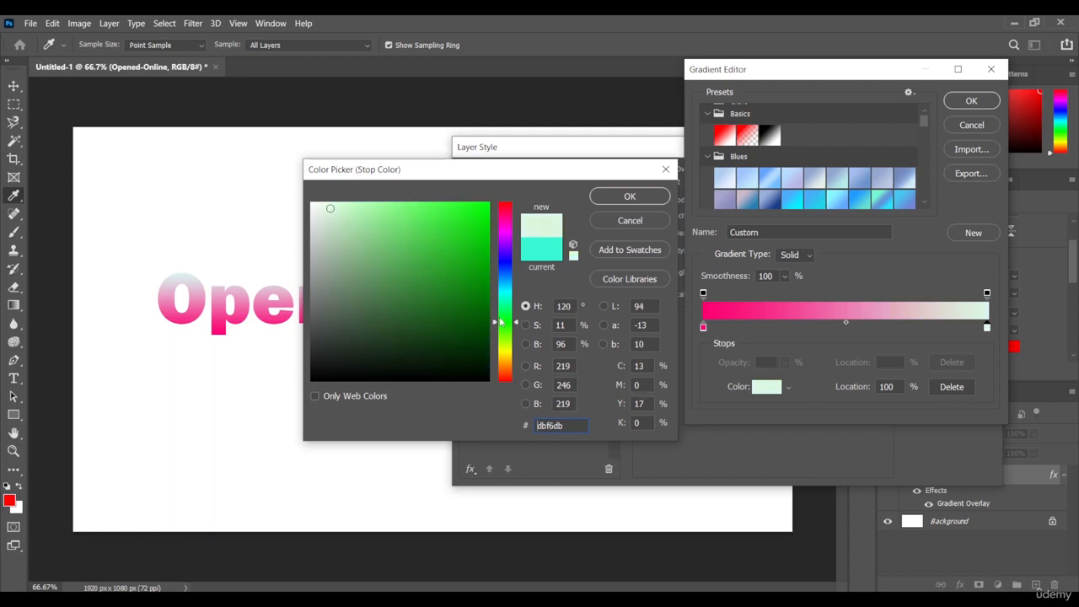
left_click(379, 218)
left_click(353, 212)
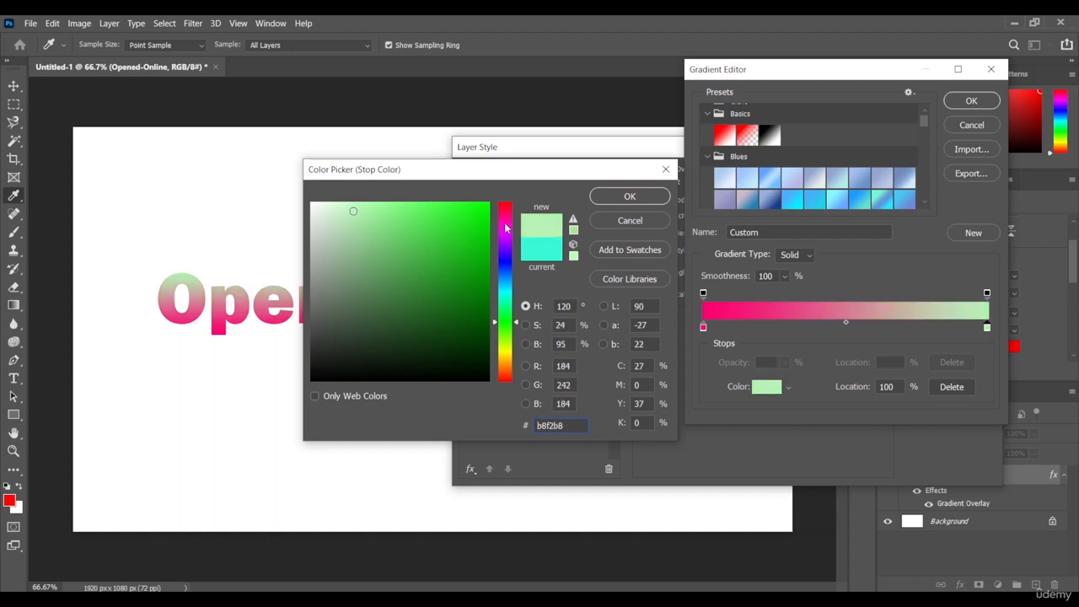
left_click(506, 272)
left_click_drag(359, 231, 319, 206)
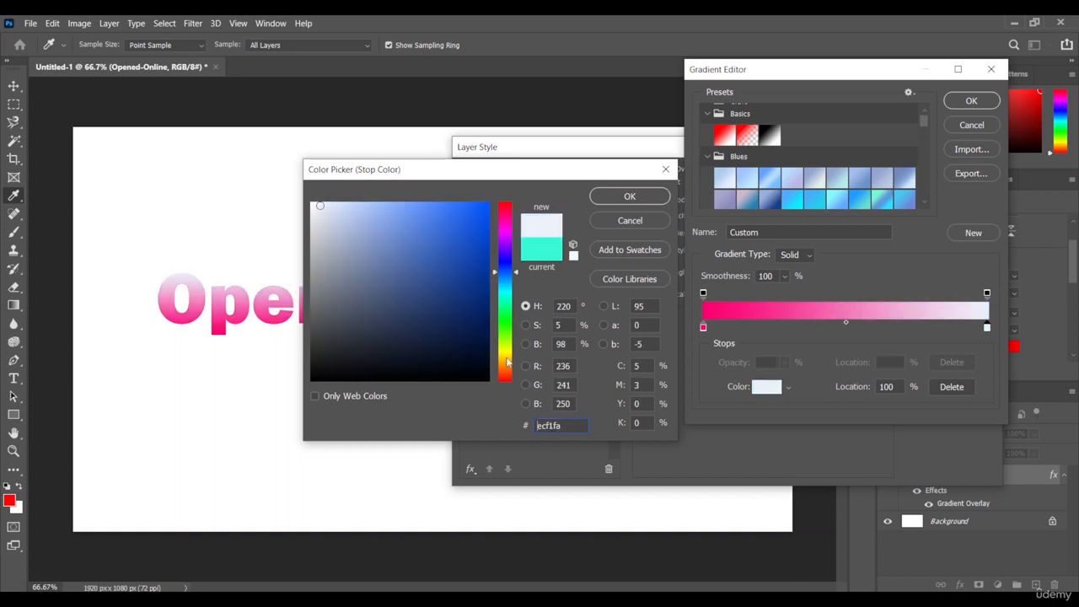
left_click(508, 379)
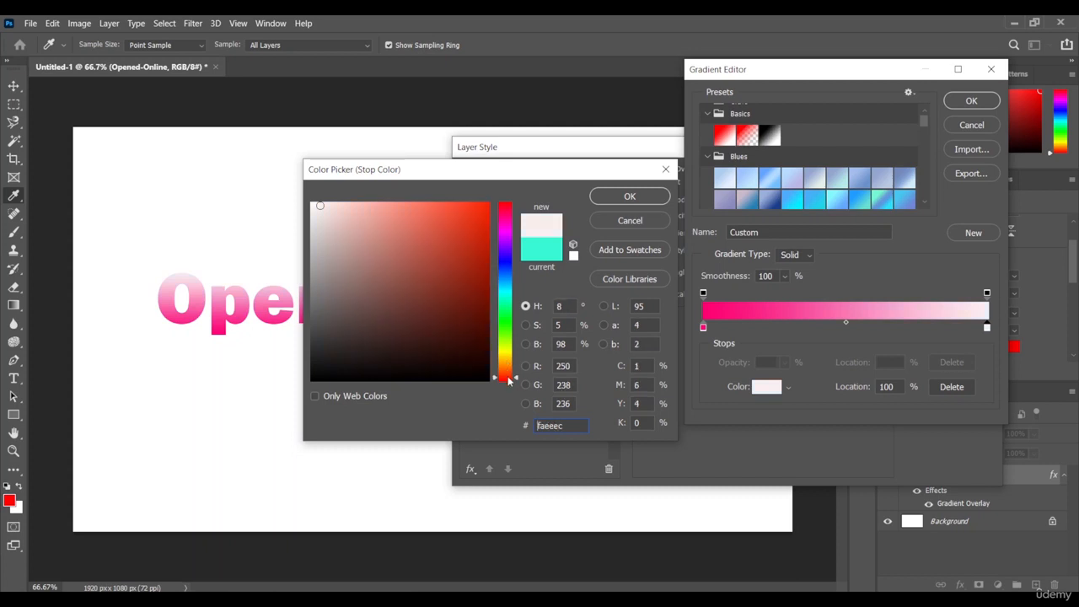
left_click(435, 209)
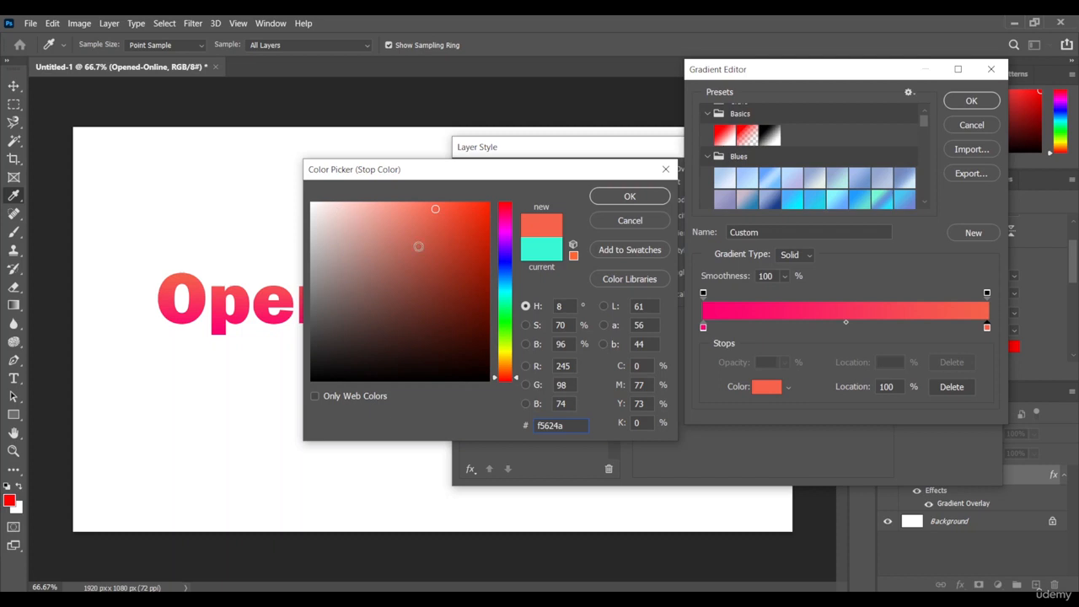
left_click(505, 233)
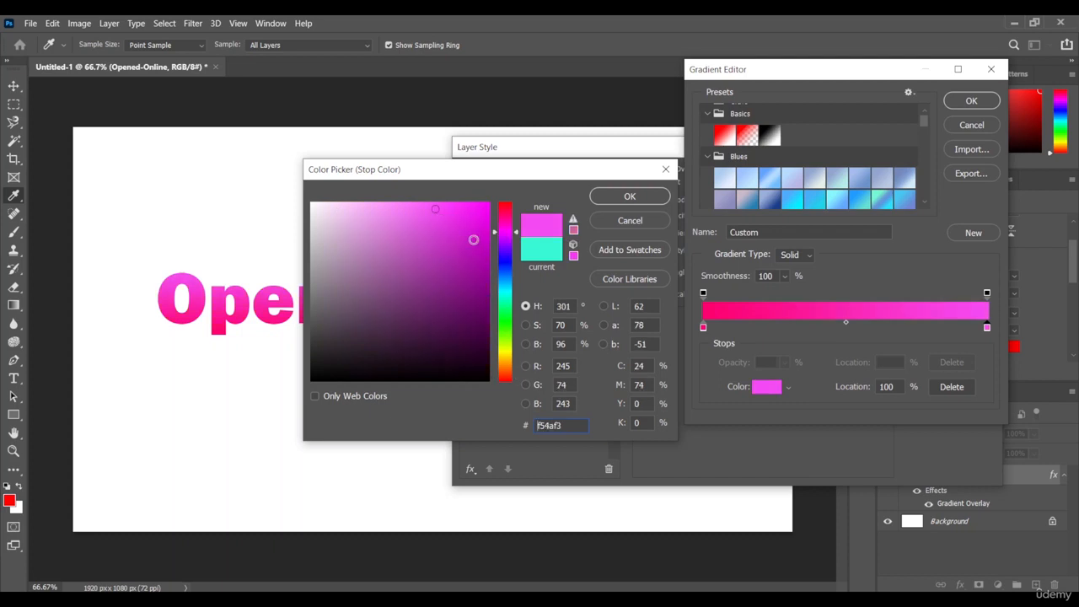
left_click(636, 199)
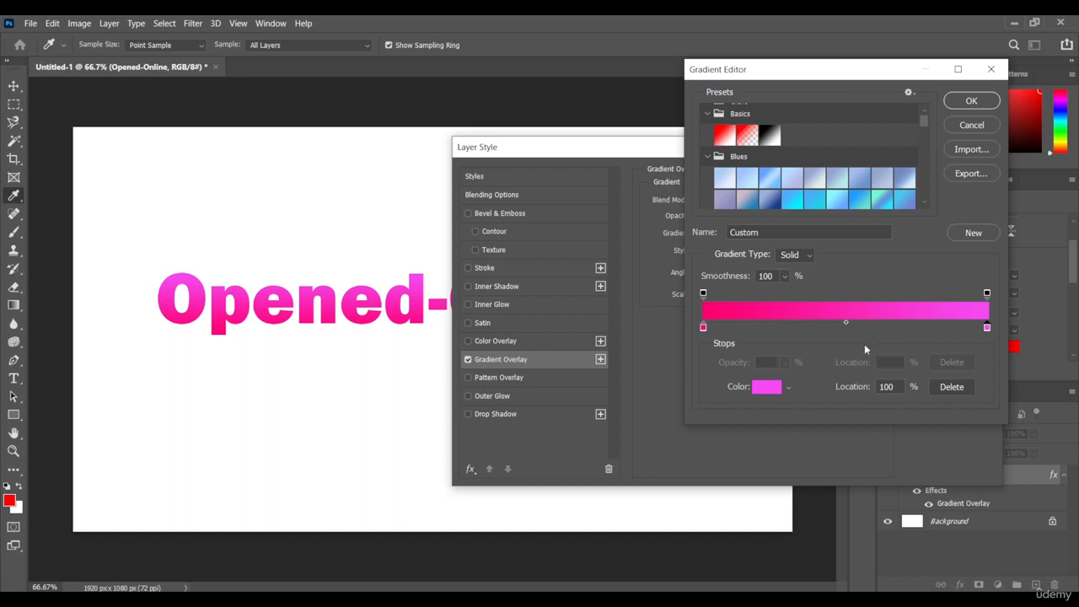
Step: Add a colour stop to the gradient at location 77% and set its colour to green 4af562
left_click(922, 326)
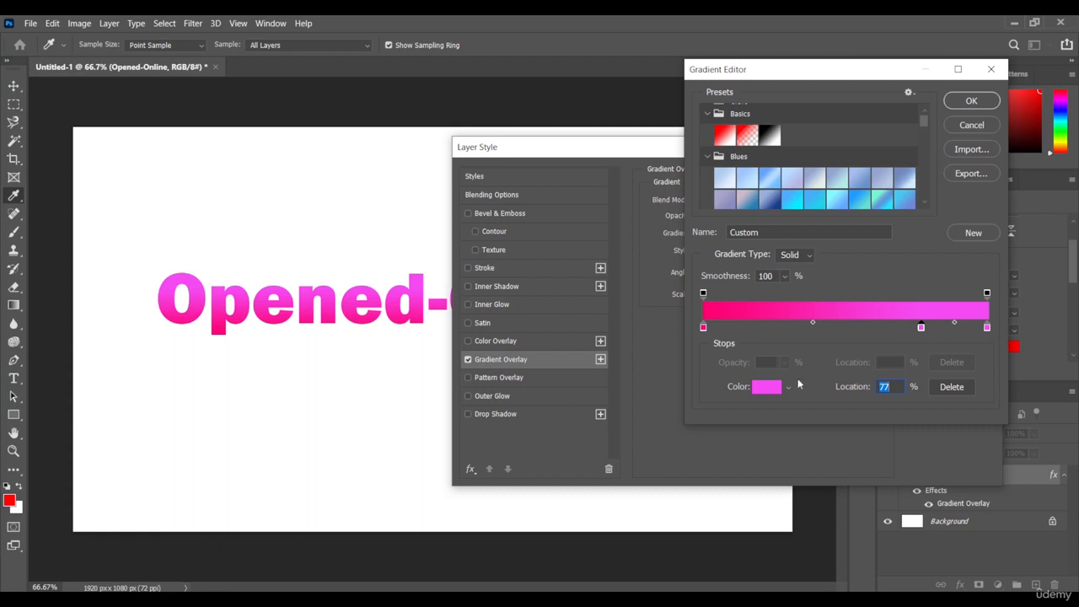
left_click(761, 389)
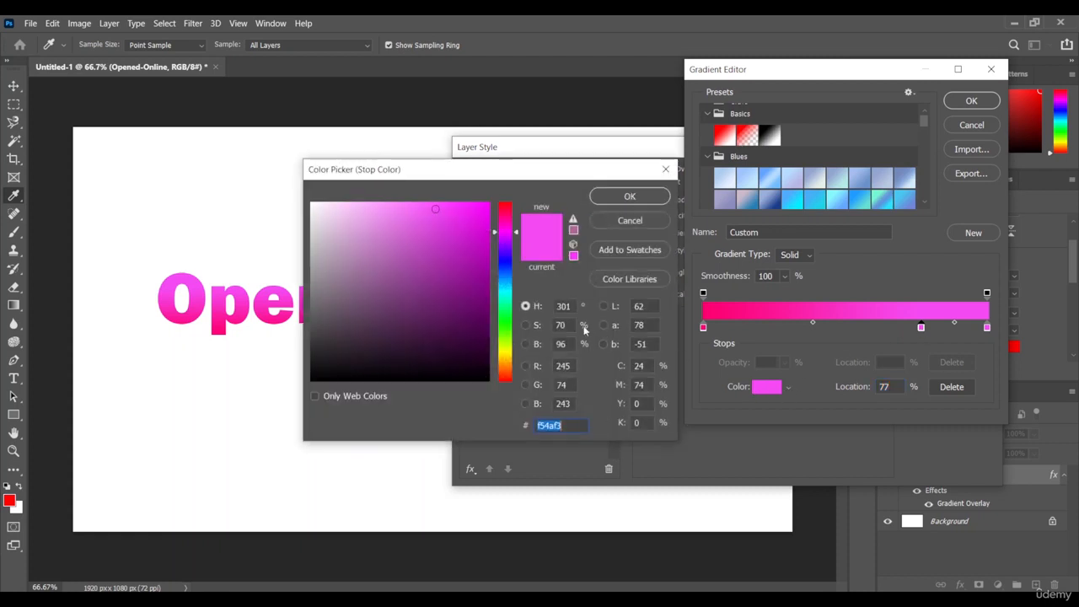
left_click(506, 320)
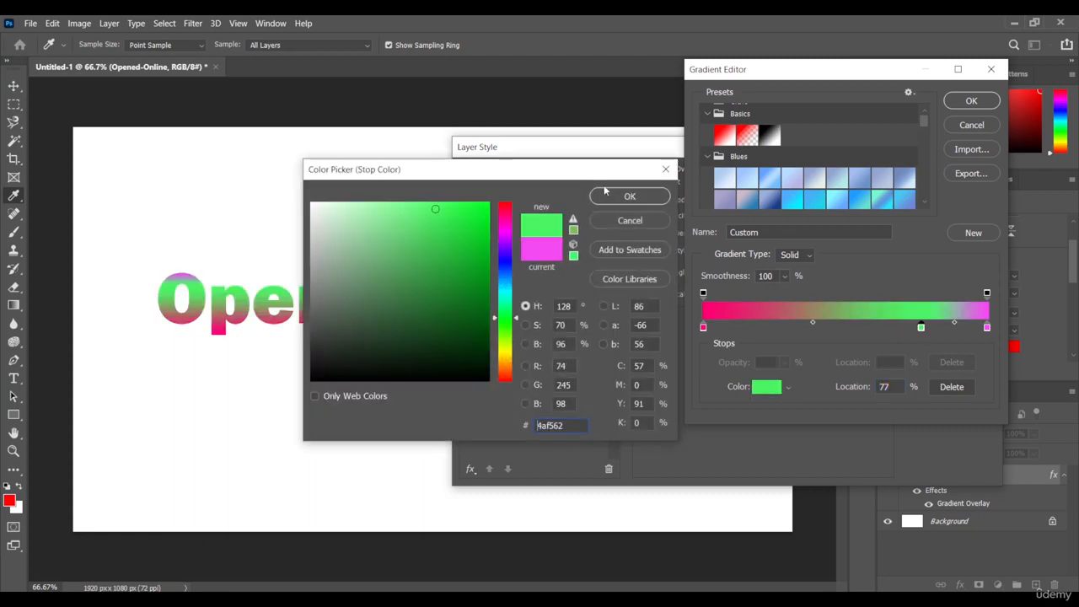
left_click(628, 197)
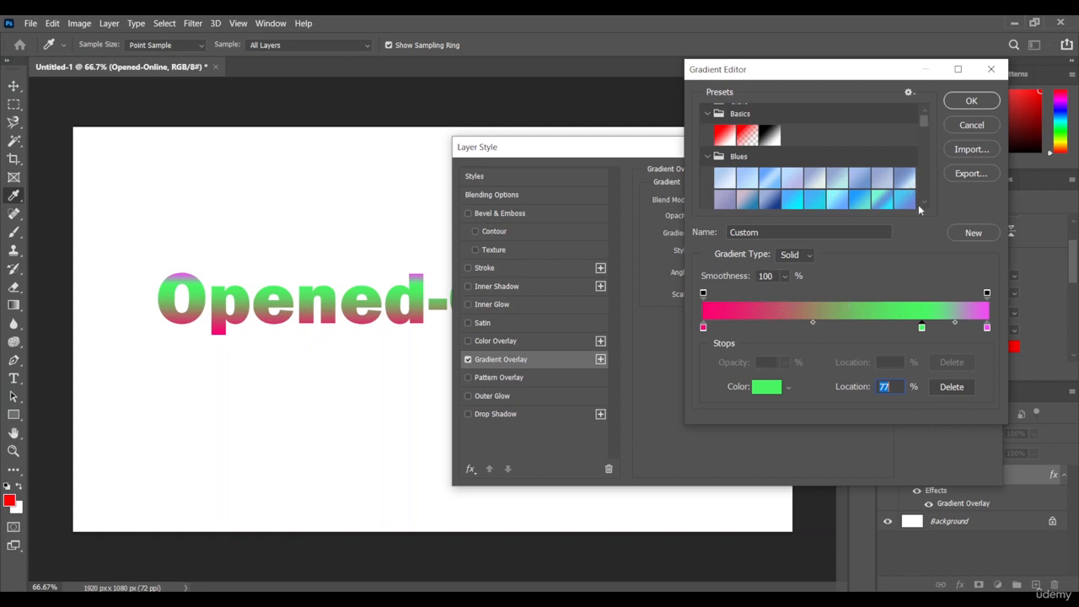
Step: Replace the custom gradient with the Red_07 preset from the Reds group and confirm the gradient
left_click_drag(925, 202, 925, 201)
left_click(862, 184)
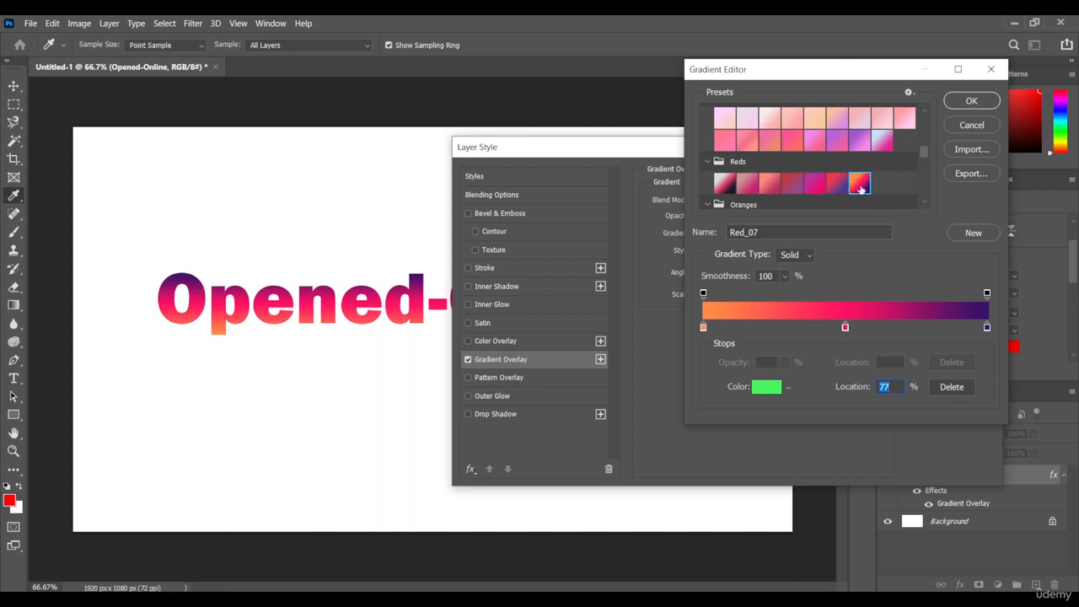
left_click(971, 99)
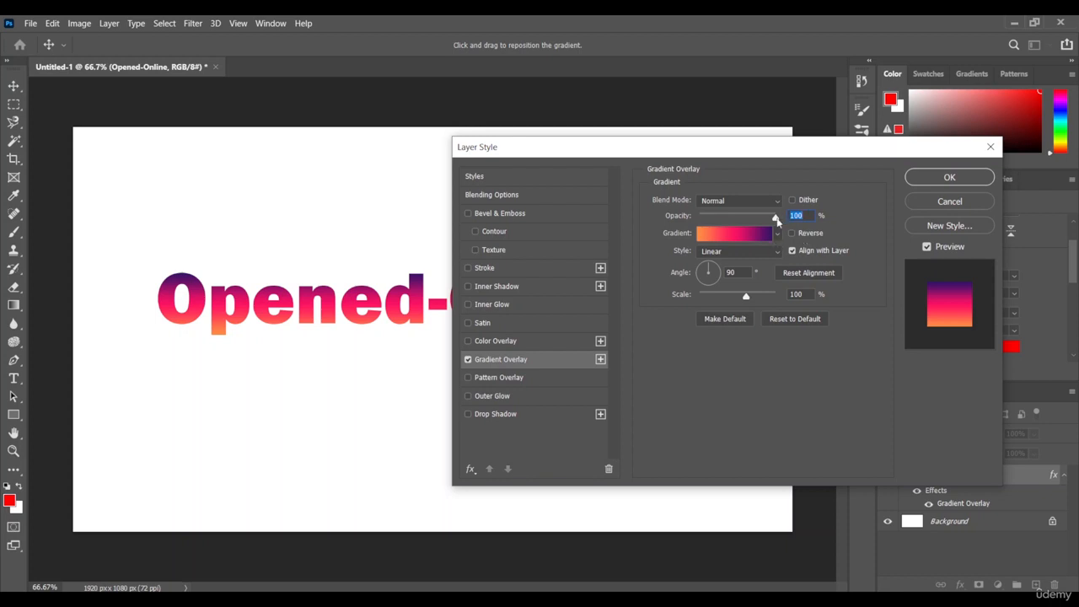
Step: Try the gradient overlay at 18% and 0% opacity, and return the opacity to 100%
left_click_drag(777, 217, 713, 218)
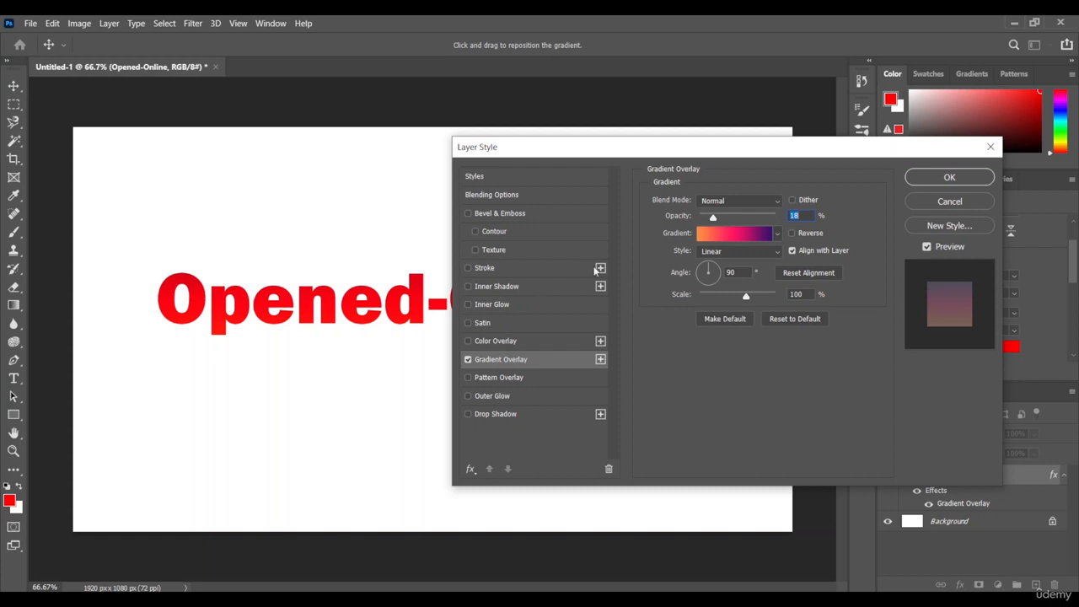
left_click_drag(713, 218, 662, 232)
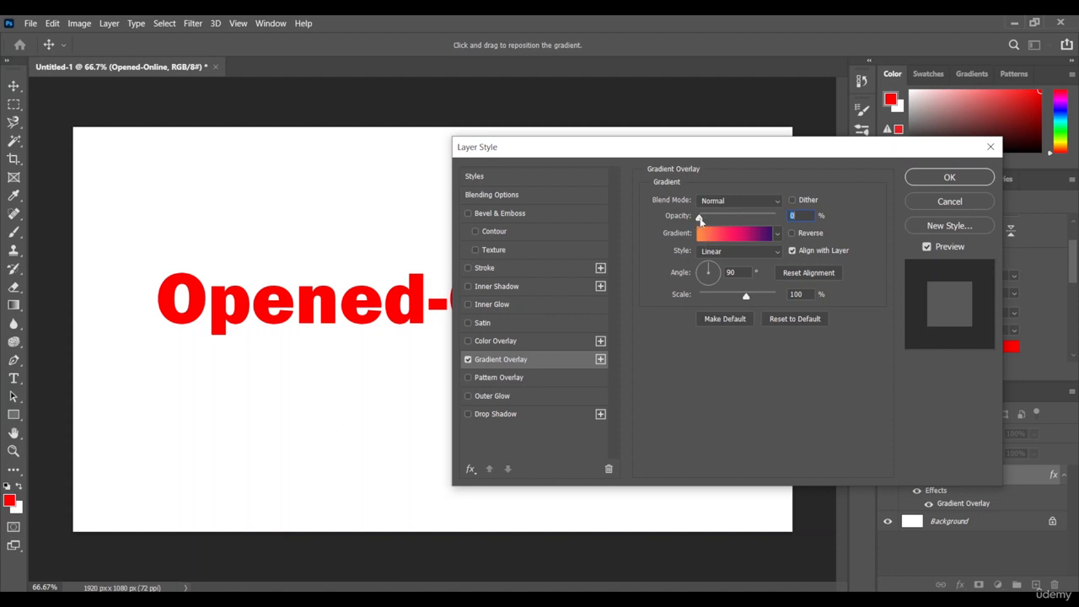
left_click_drag(701, 218, 813, 236)
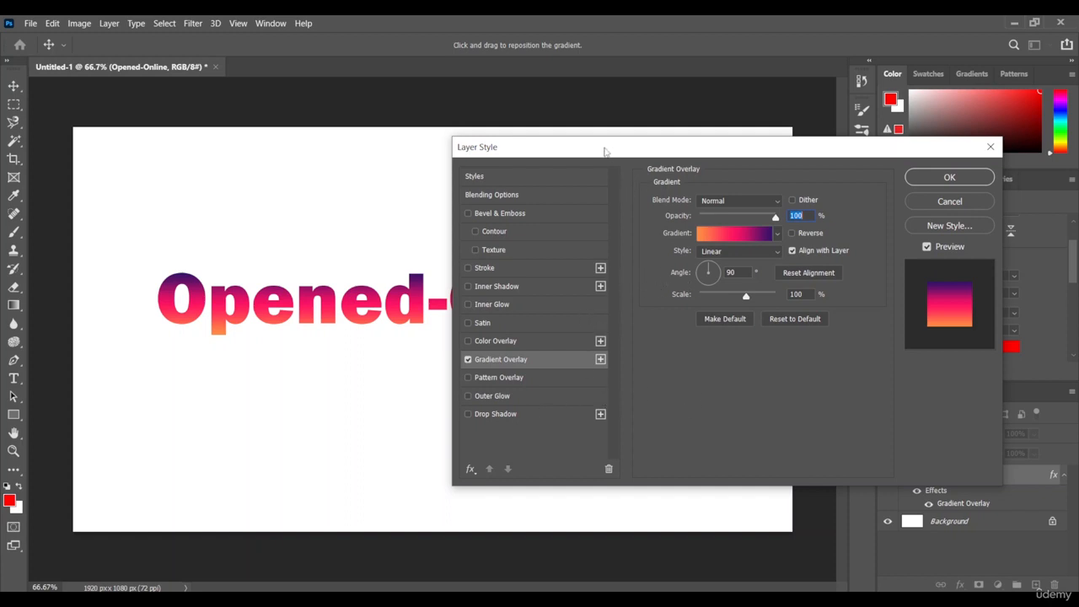
Step: Uncover the whole text, try gradient overlay angles such as -90° and 163°, and apply the layer style with the angle at 94°
left_click_drag(555, 148, 397, 365)
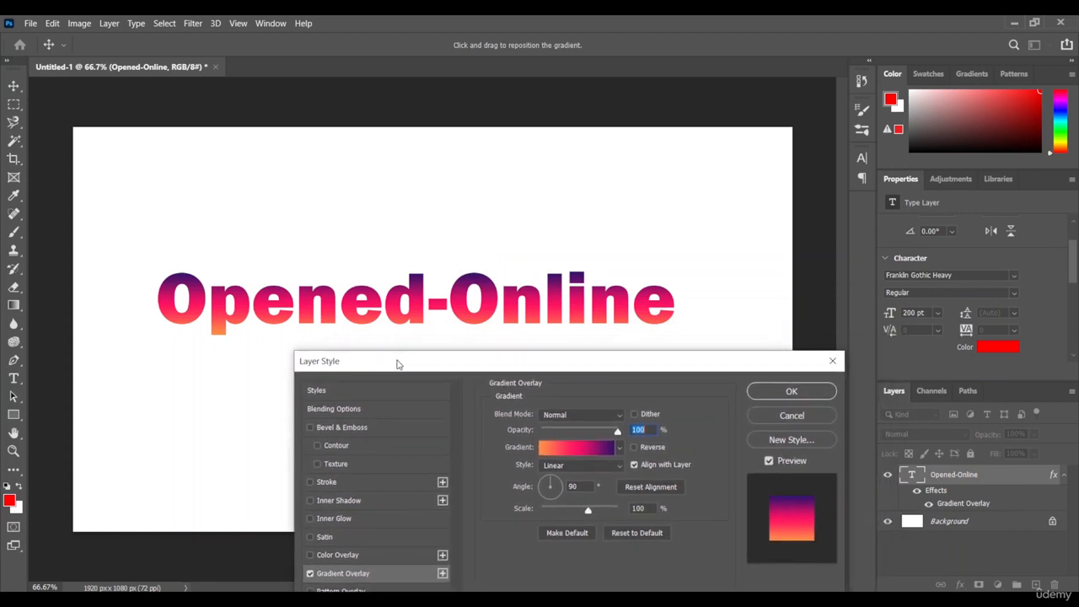
left_click(557, 493)
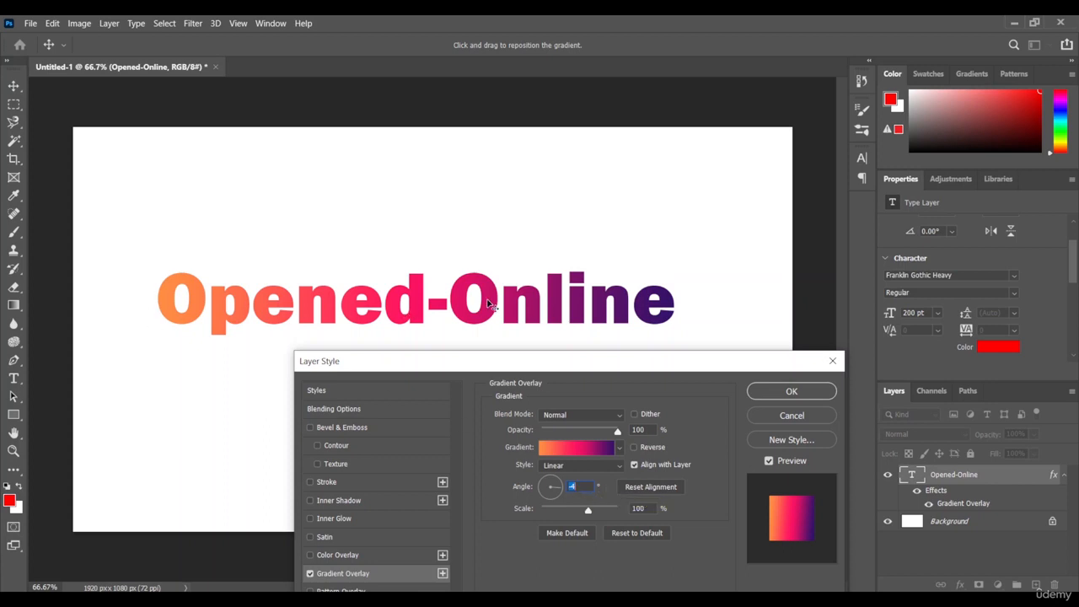
left_click(549, 495)
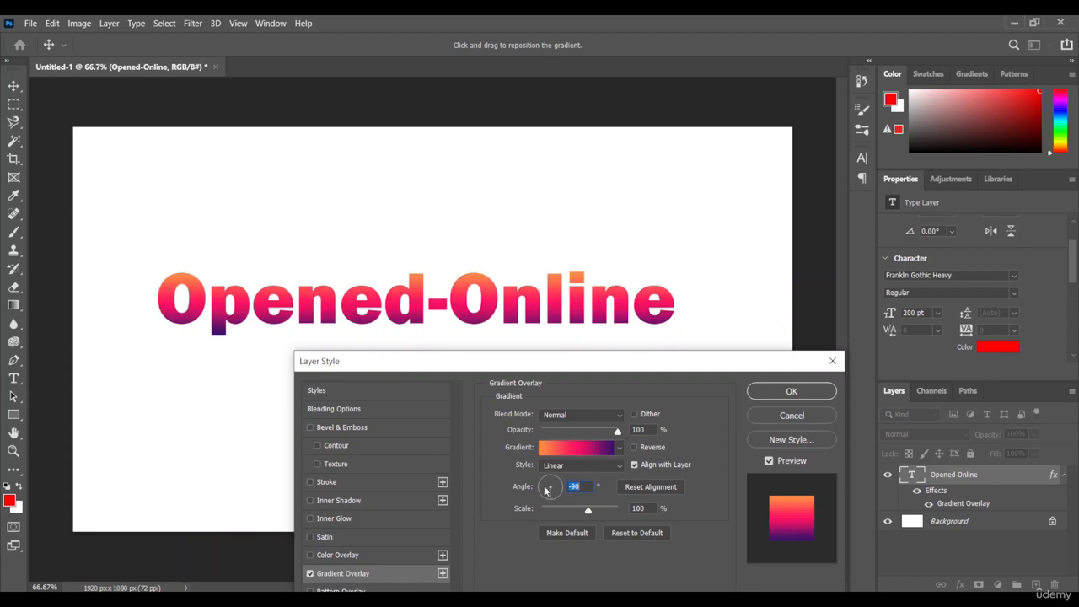
left_click(544, 488)
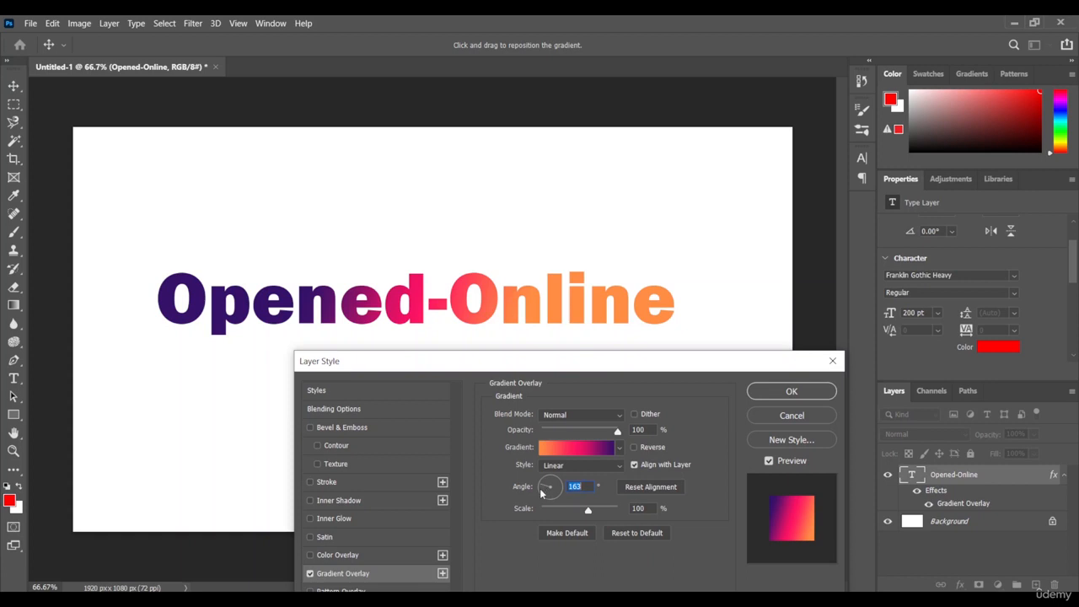
left_click(541, 493)
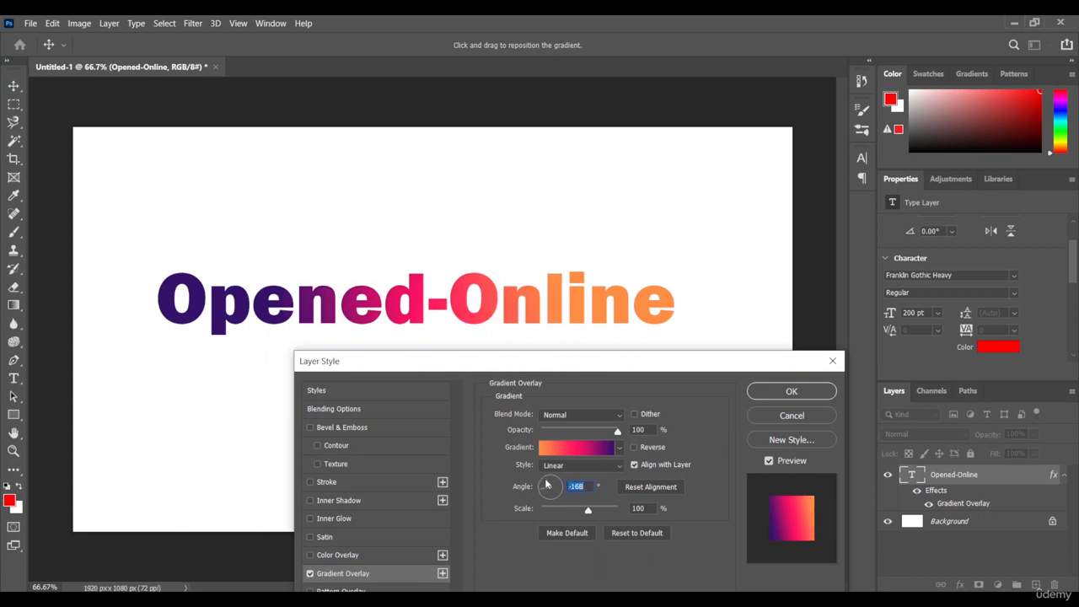
left_click(549, 483)
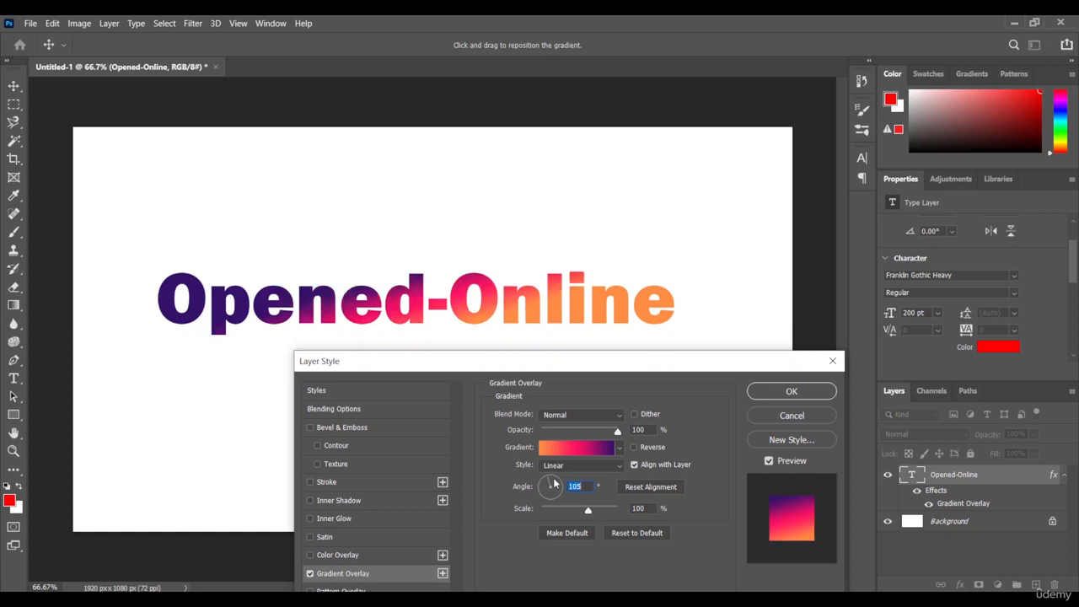
left_click(553, 482)
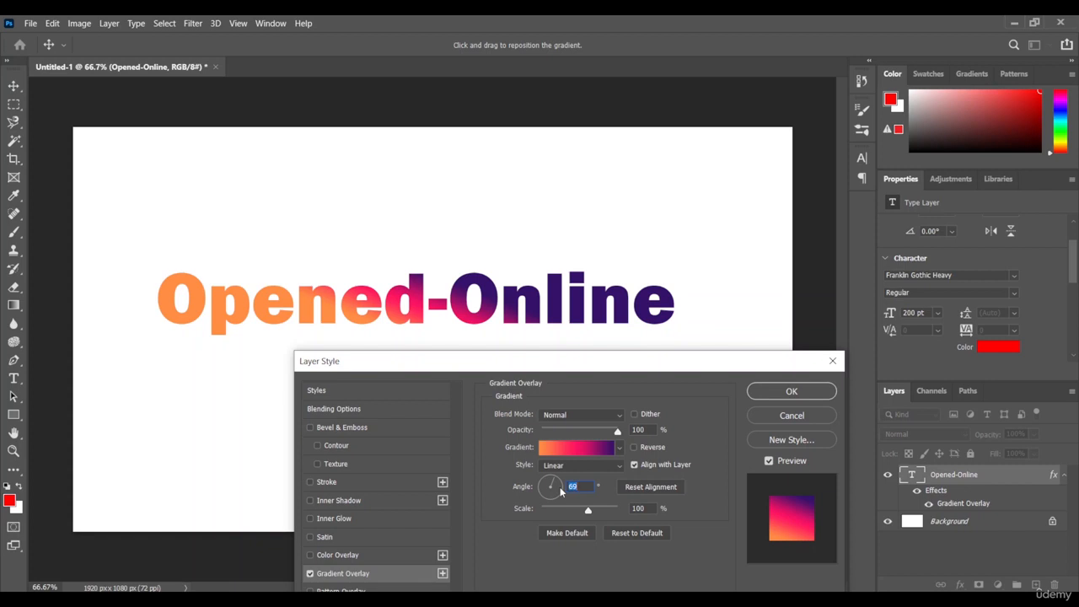
left_click(558, 491)
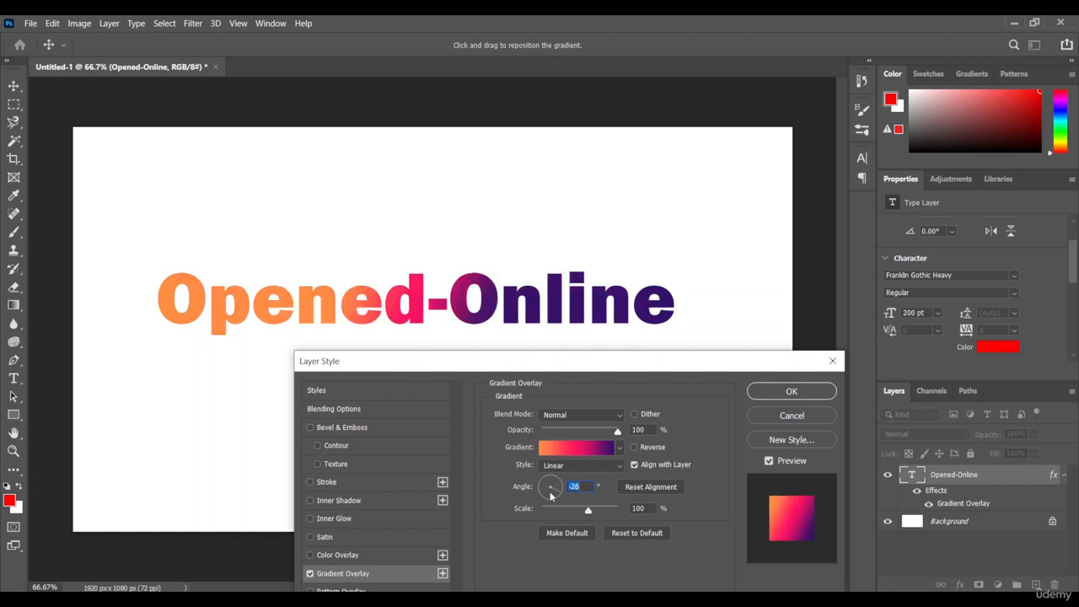
left_click(550, 496)
left_click(545, 492)
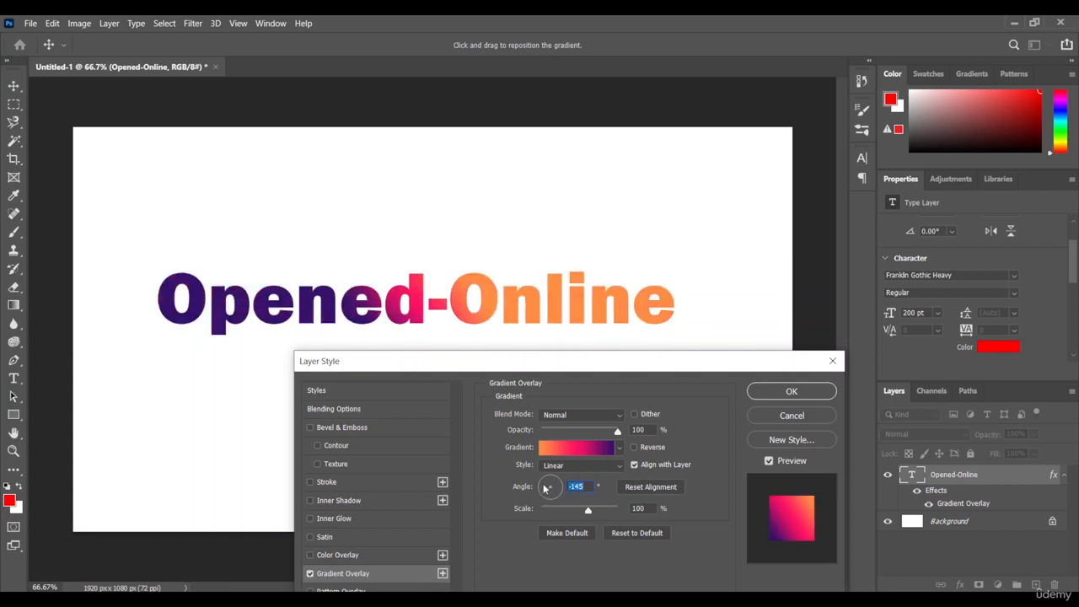
left_click(545, 489)
left_click(546, 482)
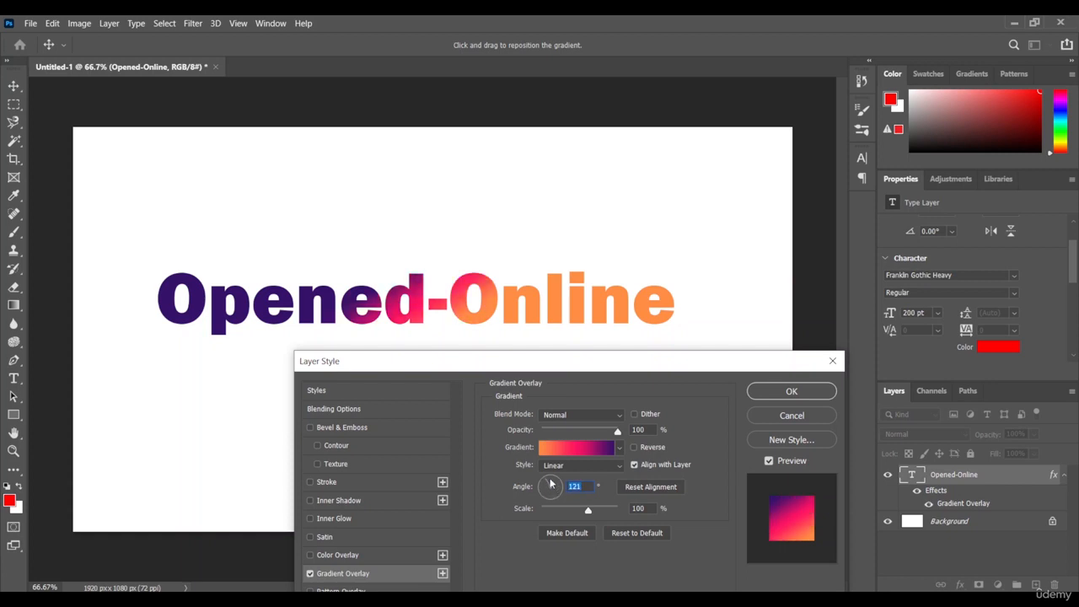
left_click(552, 484)
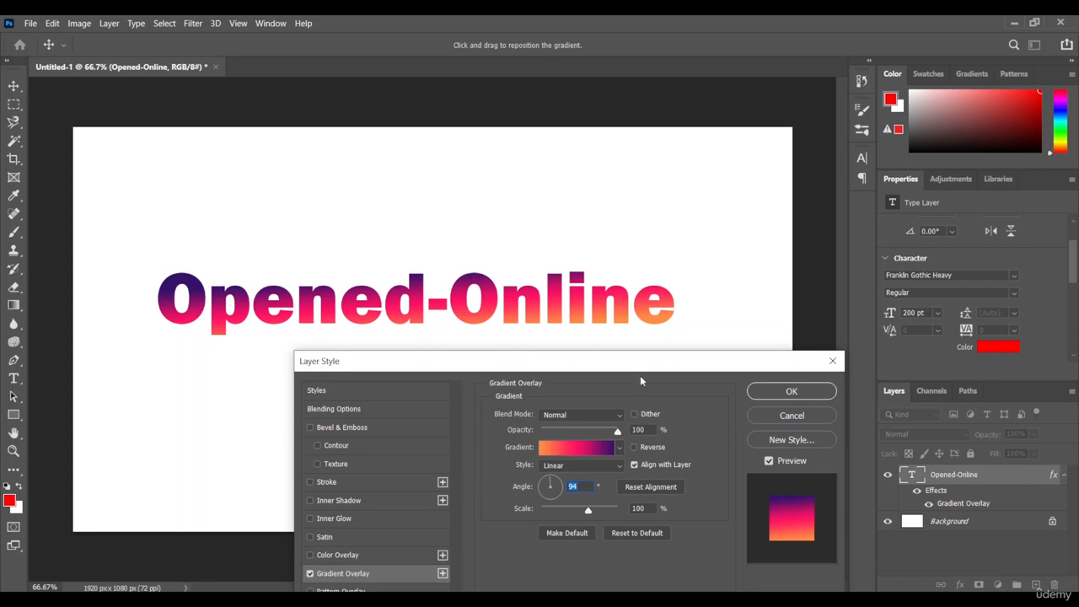
left_click_drag(641, 367, 648, 181)
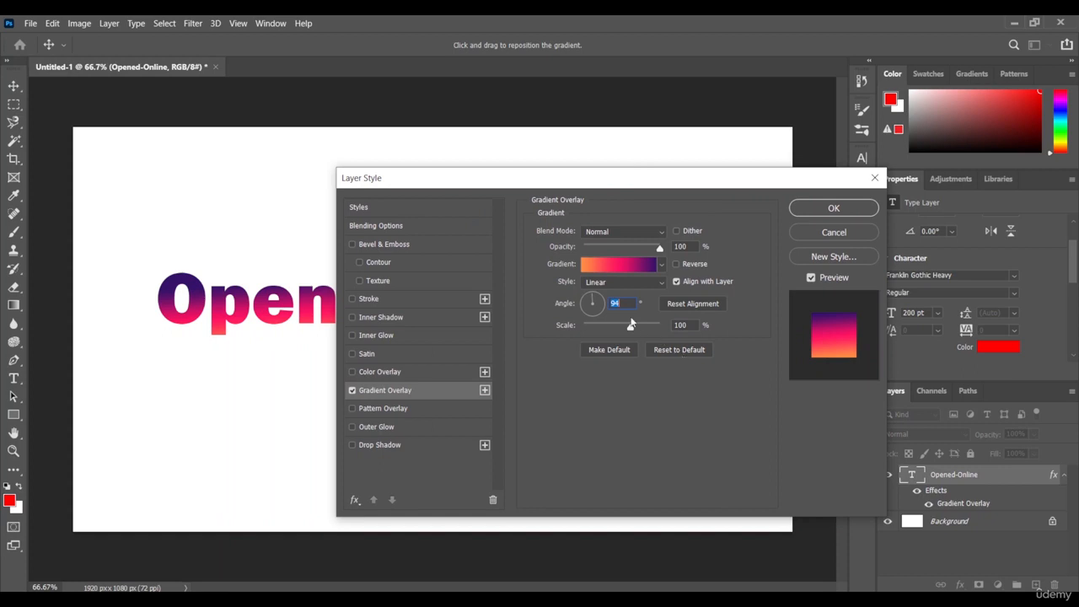
left_click(830, 209)
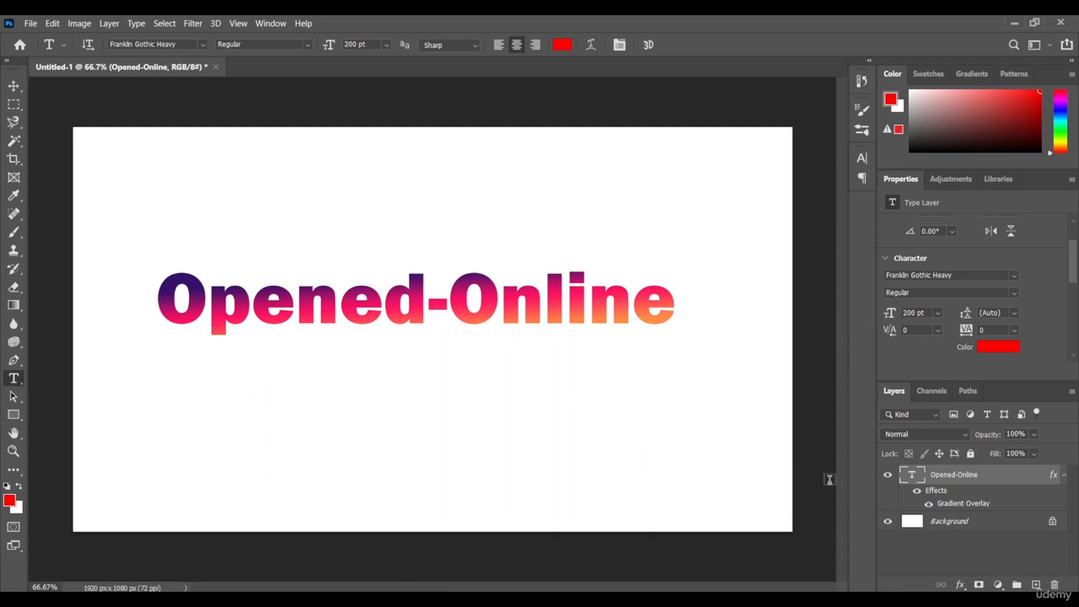
Step: Hide the Gradient Overlay effect of the Opened-Online text layer and show it again
left_click(929, 505)
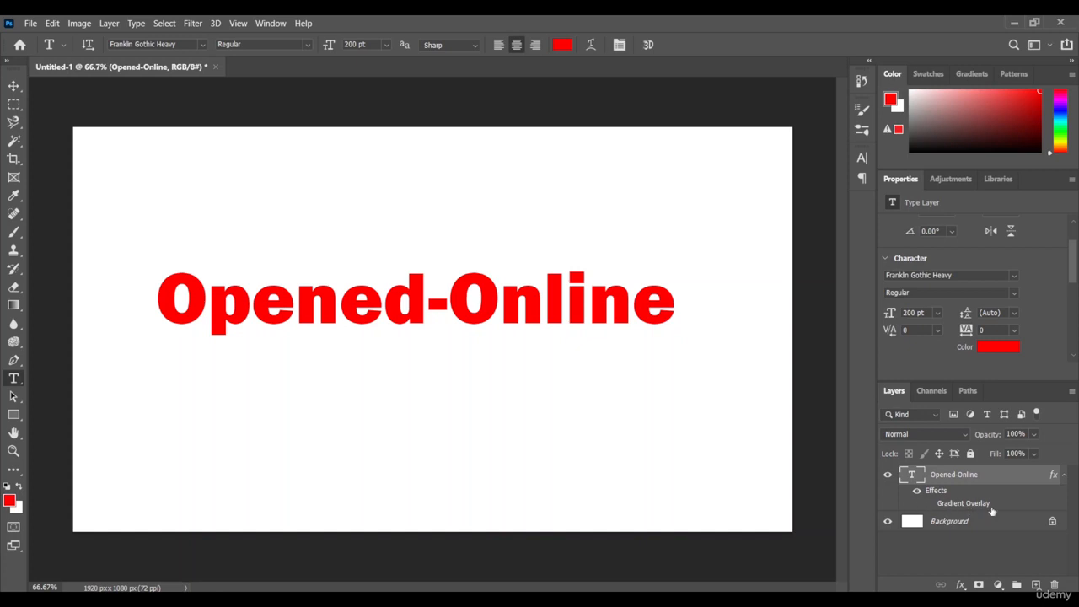
left_click(928, 503)
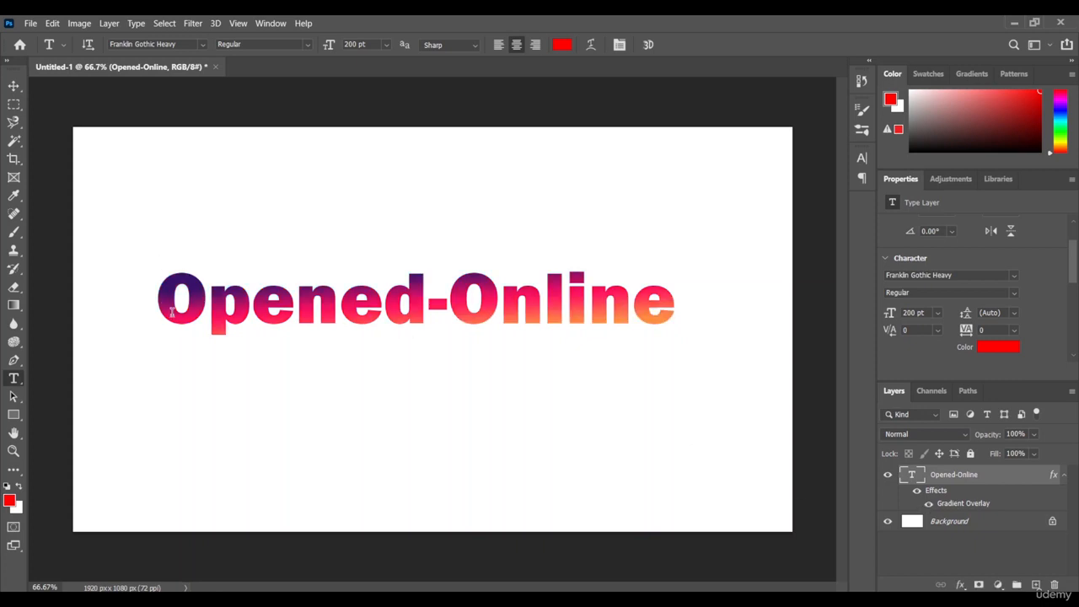